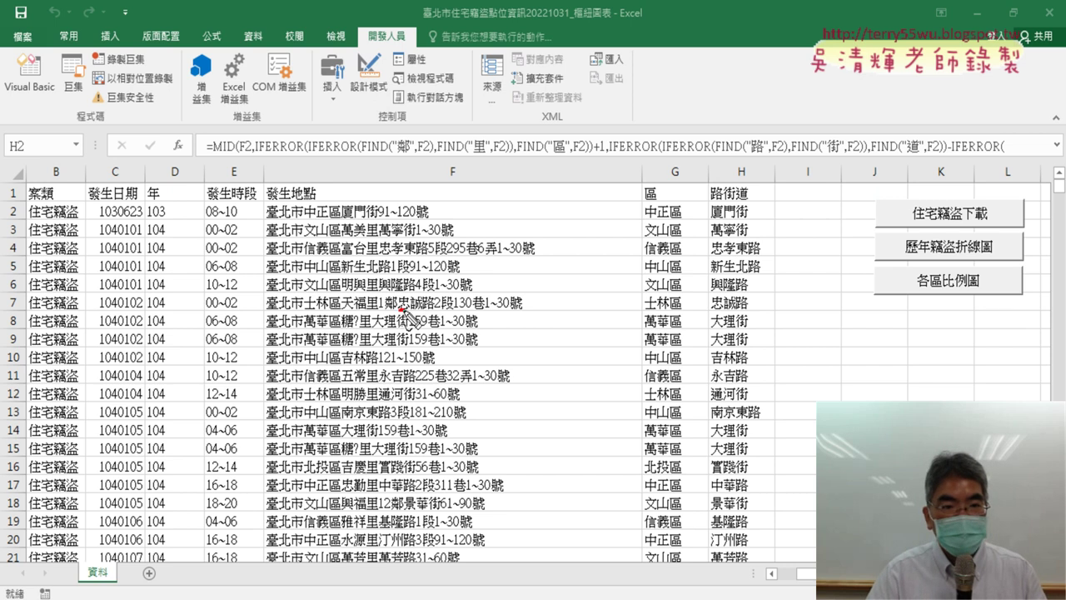
- Mark the street names in the F7 and F5 addresses and the FIND/IFERROR parts of the formula, then clear the marks
mouse_move(400, 310)
mouse_down()
mouse_move(435, 311)
mouse_move(406, 310)
mouse_up()
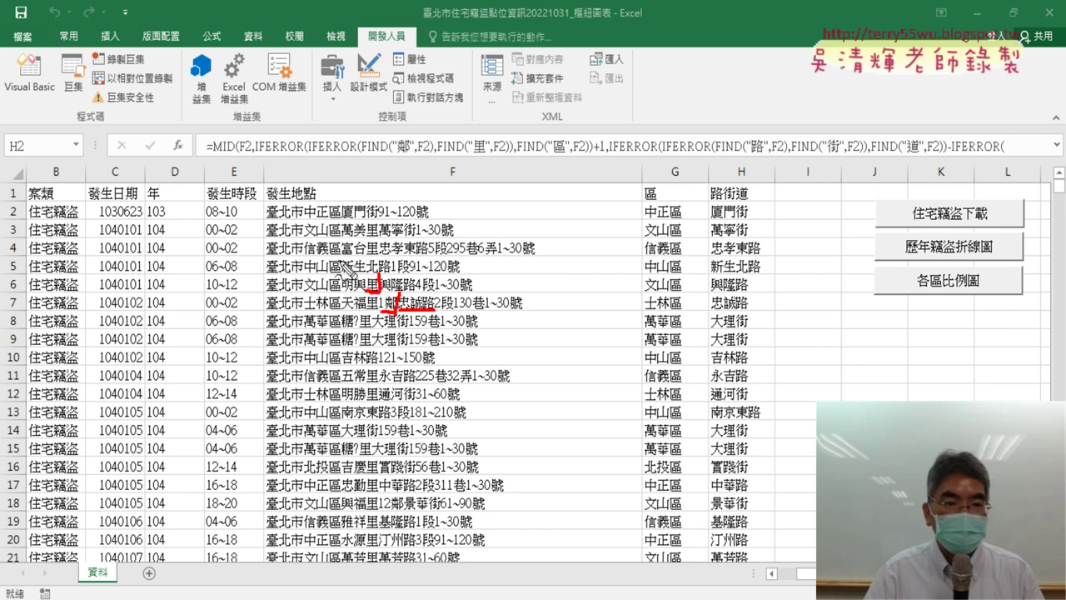
drag(352, 270, 333, 286)
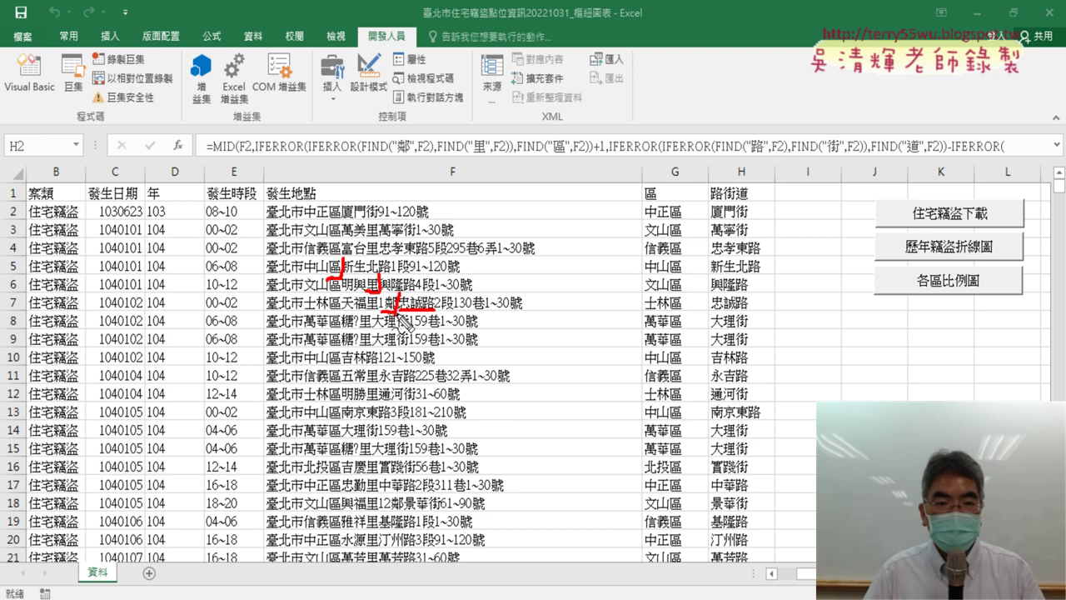
drag(443, 152, 460, 153)
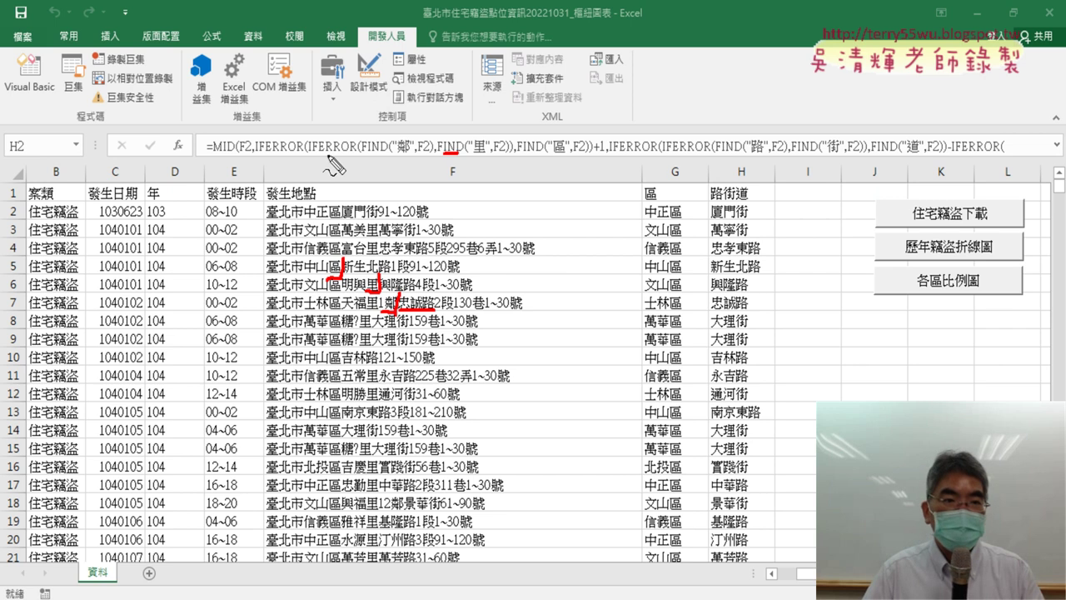
drag(319, 153, 349, 153)
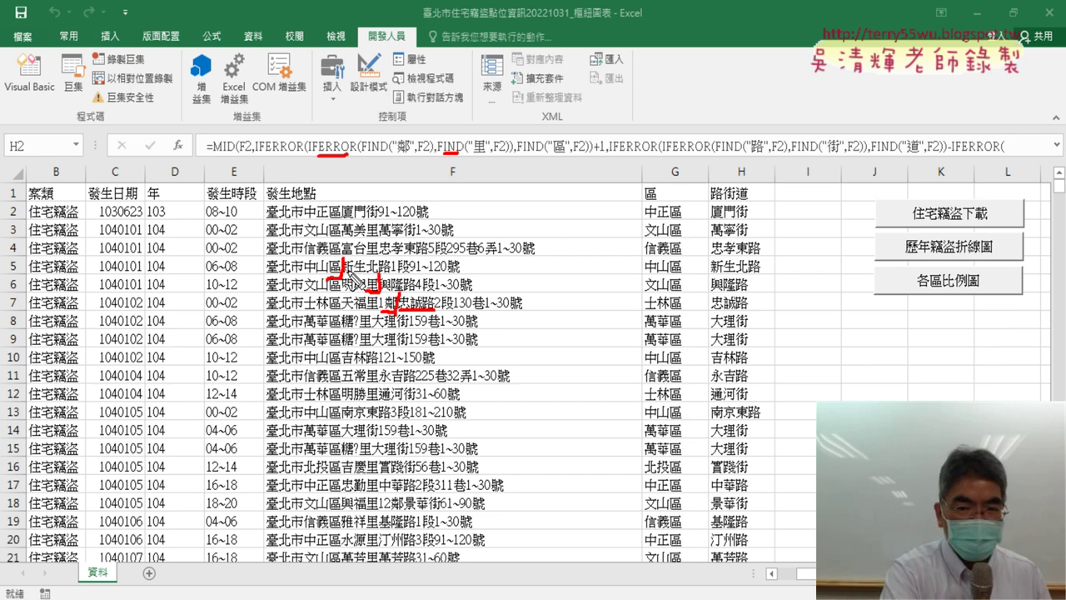
key(Escape)
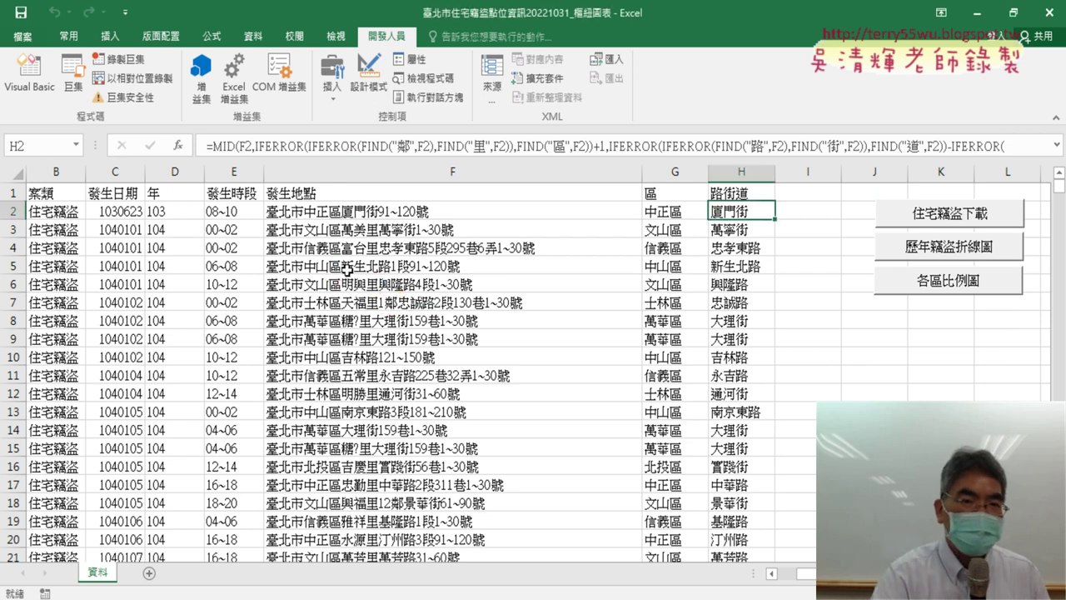
- Expand the formula bar and delete the street-name formulas from H2 down to the last row
click(1057, 149)
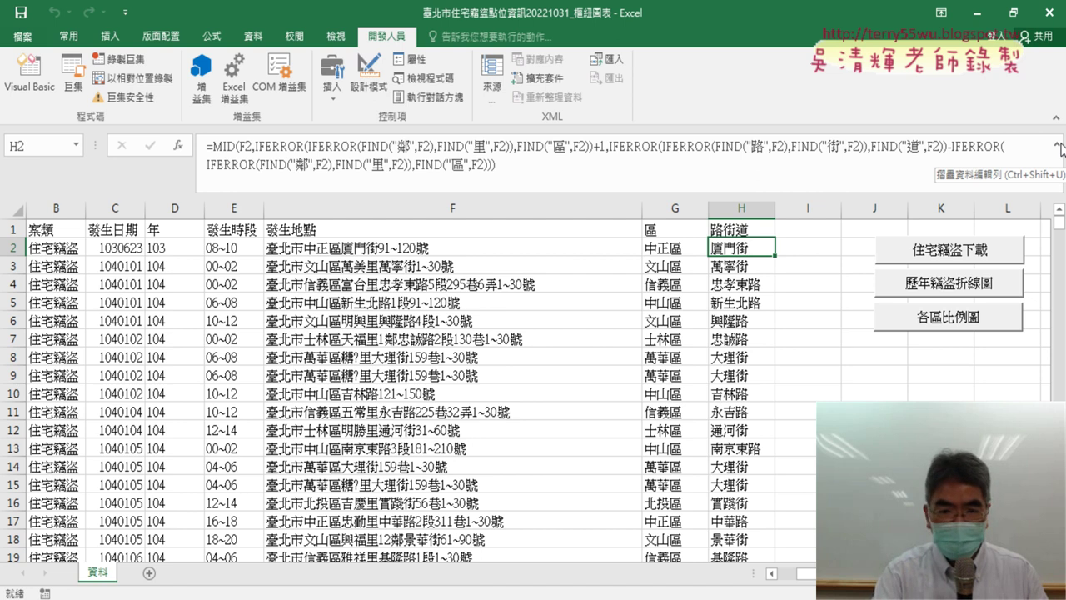
key(ctrl+shift+Down)
key(Delete)
key(ctrl+BackSpace)
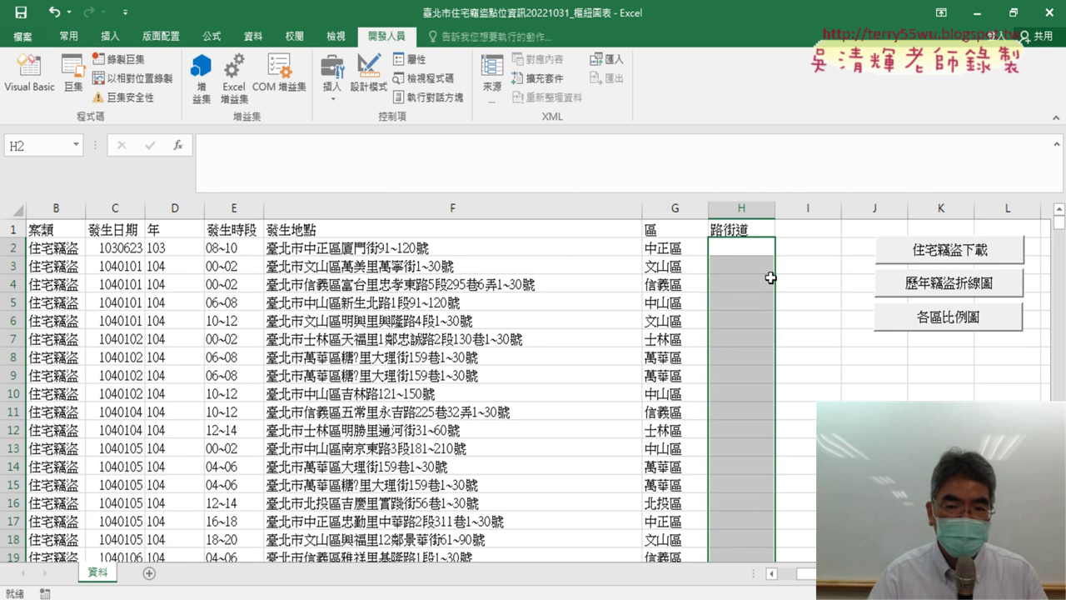
click(712, 244)
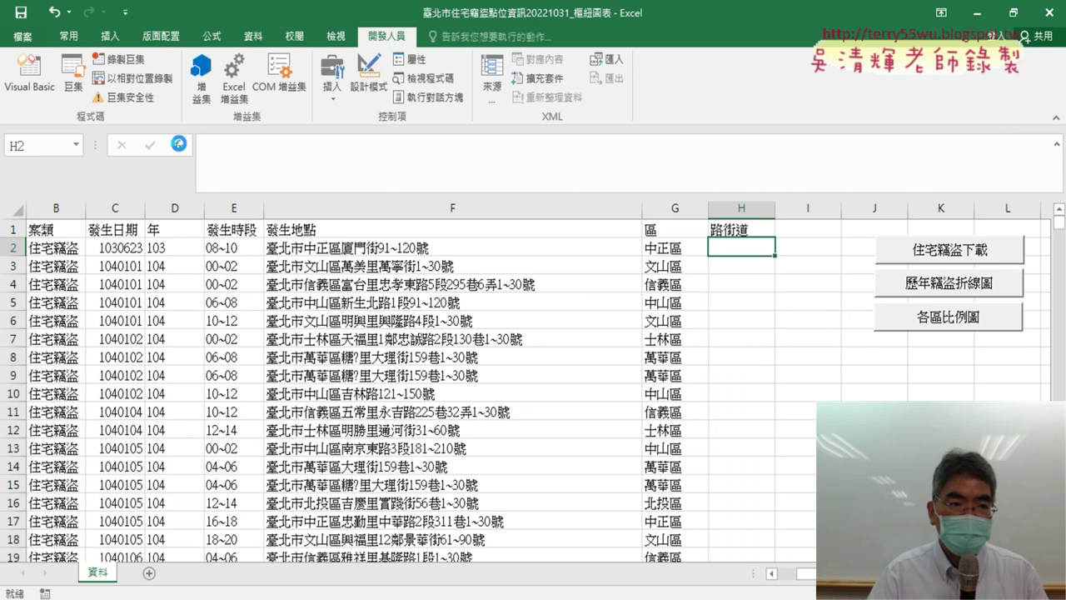
click(178, 145)
click(526, 210)
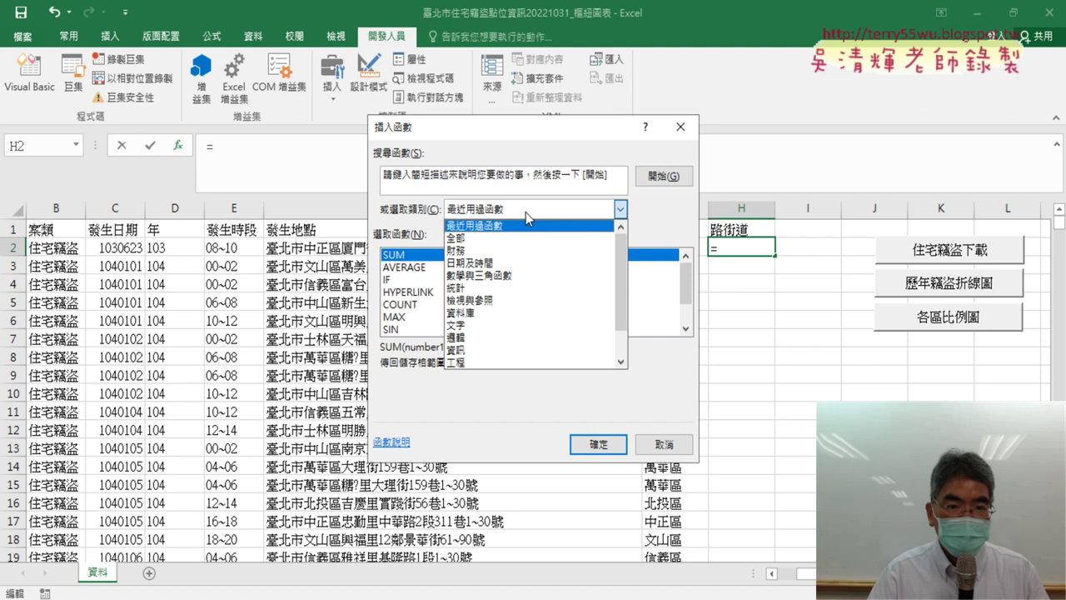
click(493, 327)
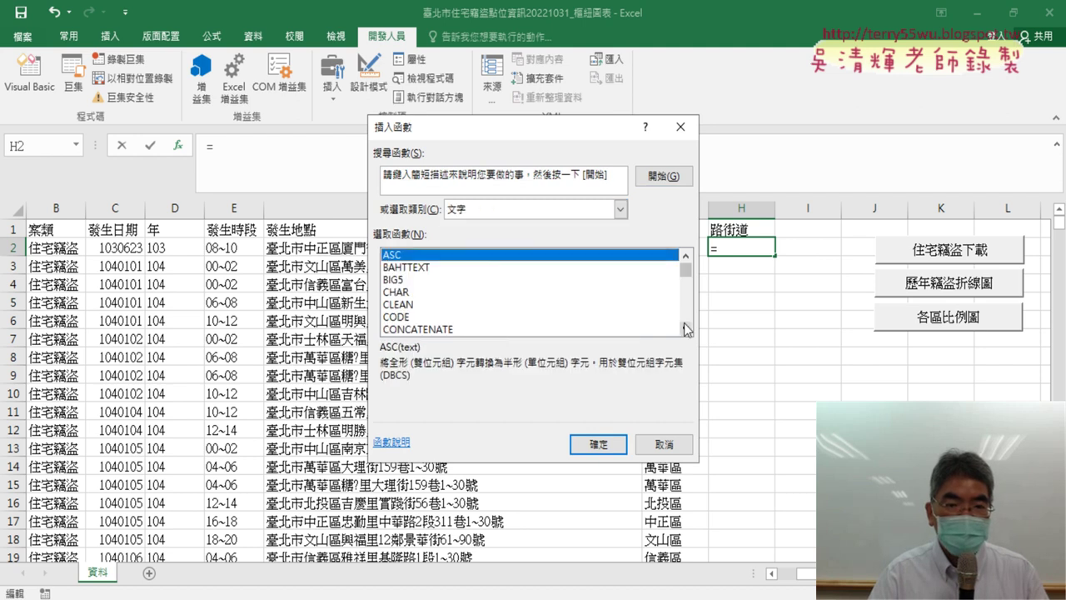
click(685, 328)
double_click(468, 317)
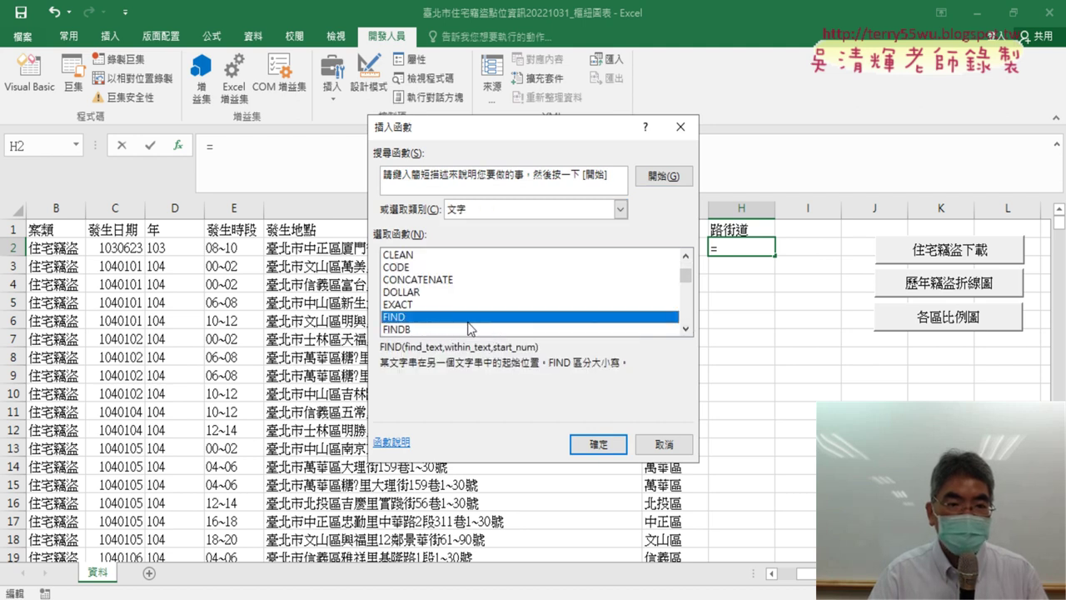
drag(508, 164, 707, 184)
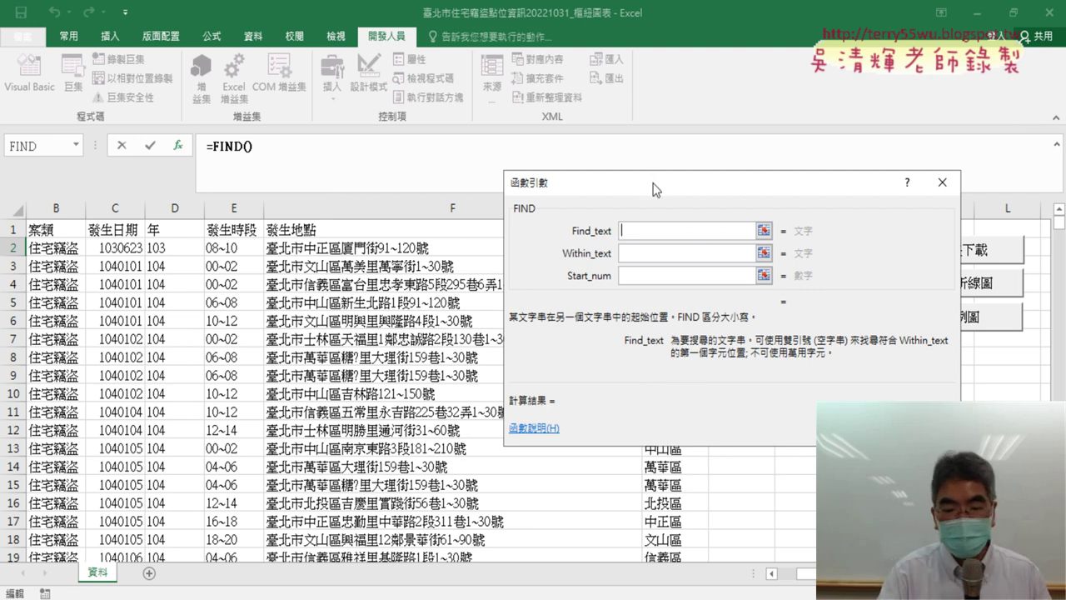
text("")
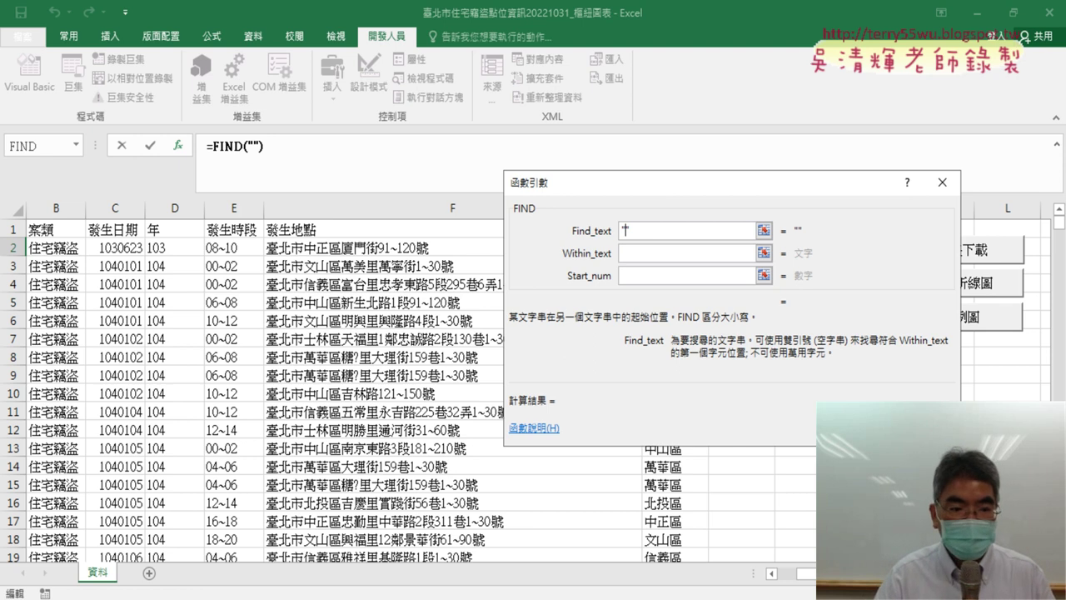
key(Left)
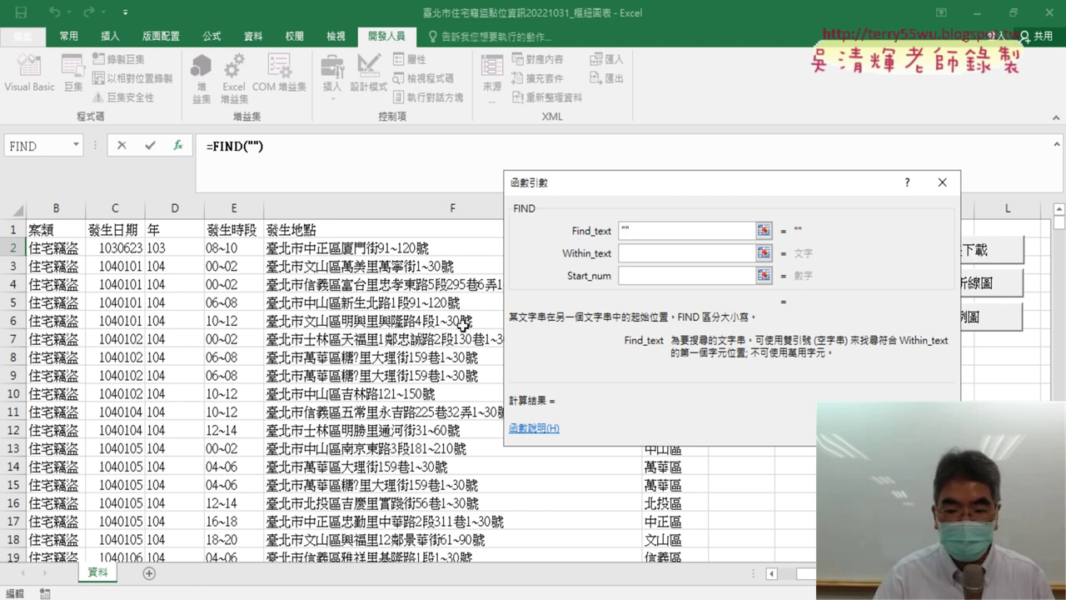
text(林)
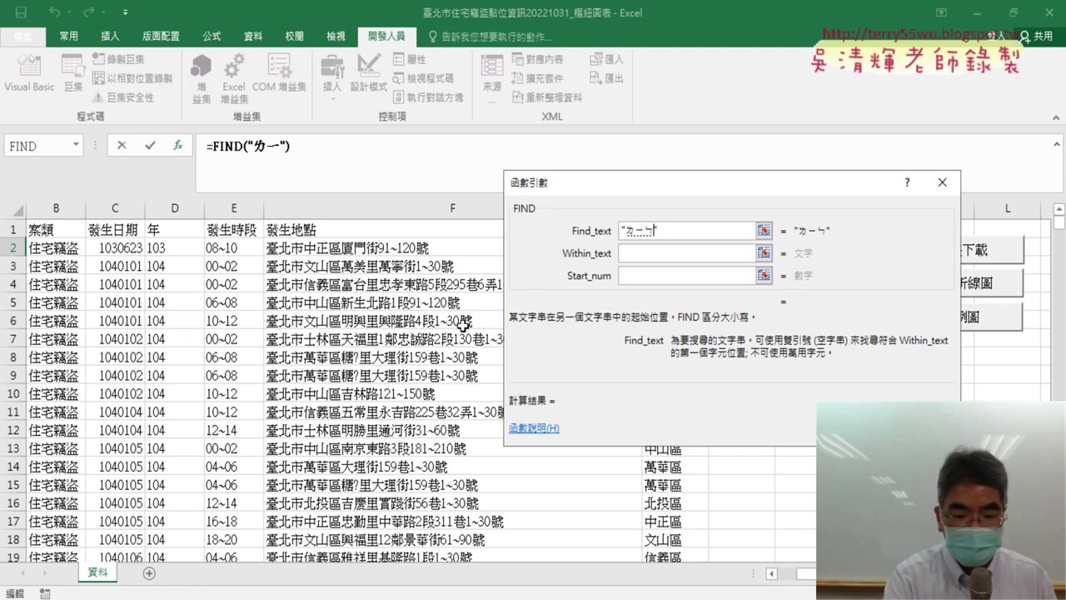
key(Down)
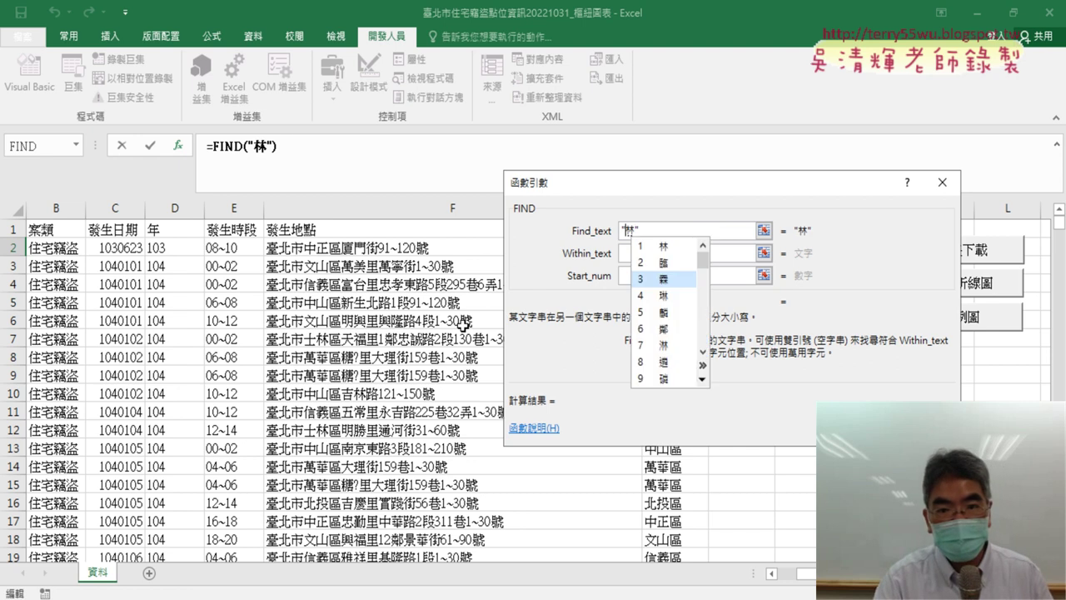
key(Down)
key(Down)
key(Down)
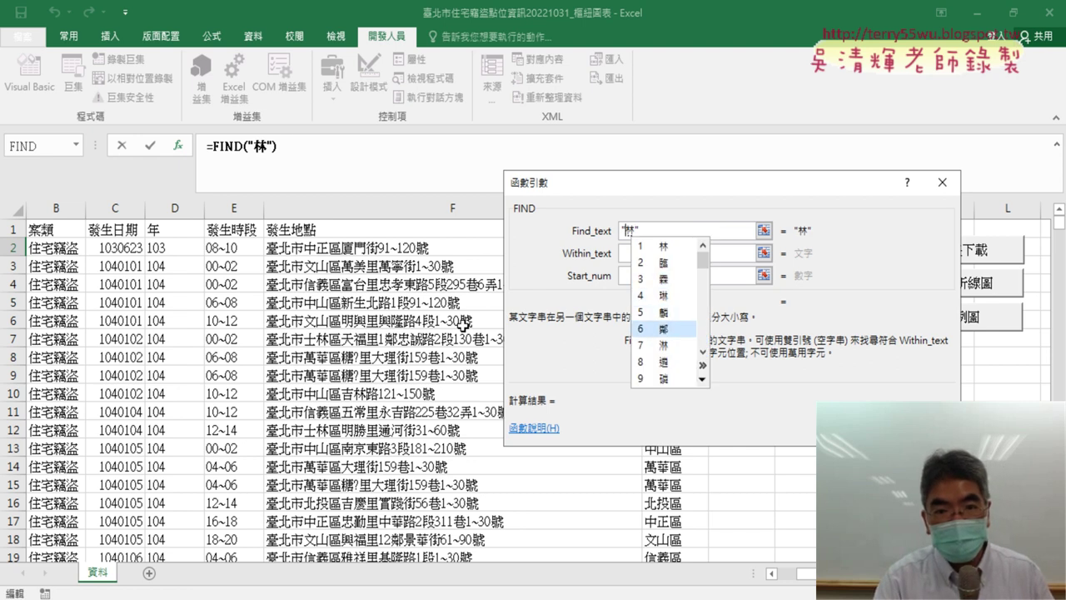
key(Return)
key(Tab)
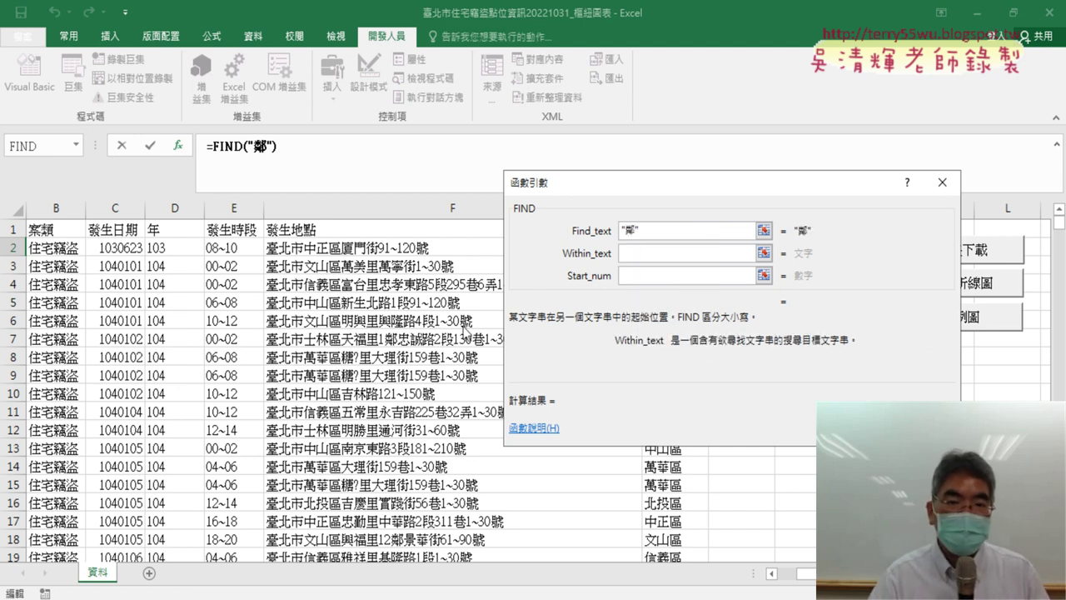
click(434, 248)
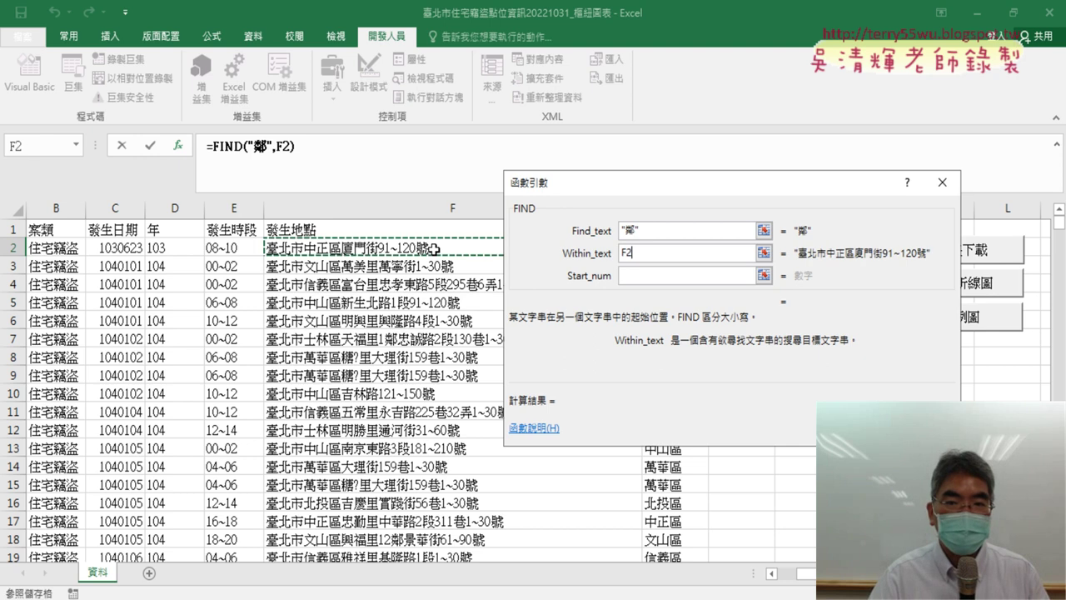
drag(630, 200, 554, 298)
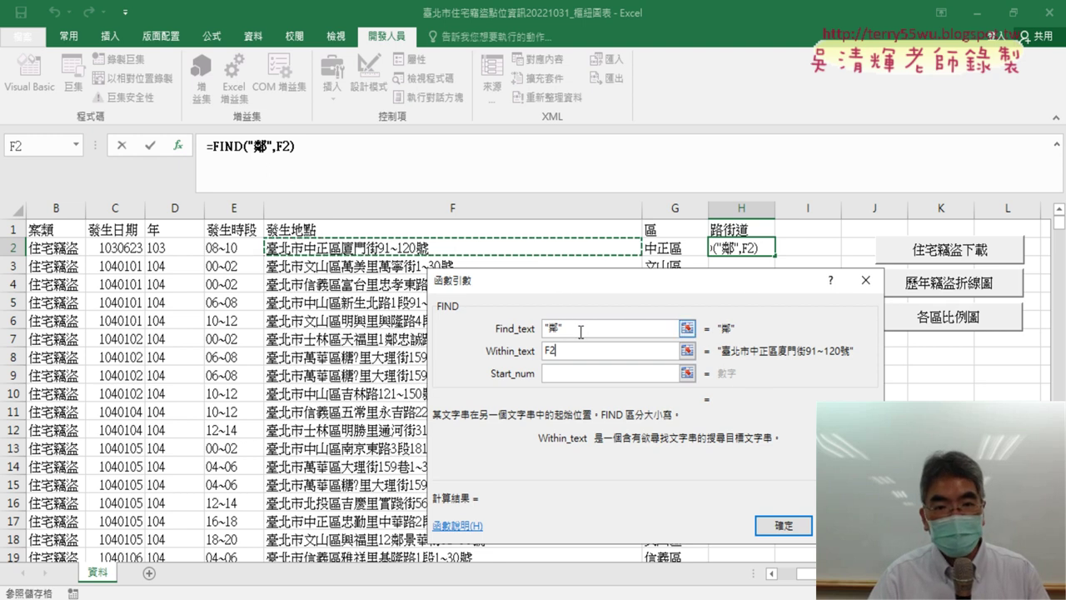
click(534, 335)
right_click(567, 331)
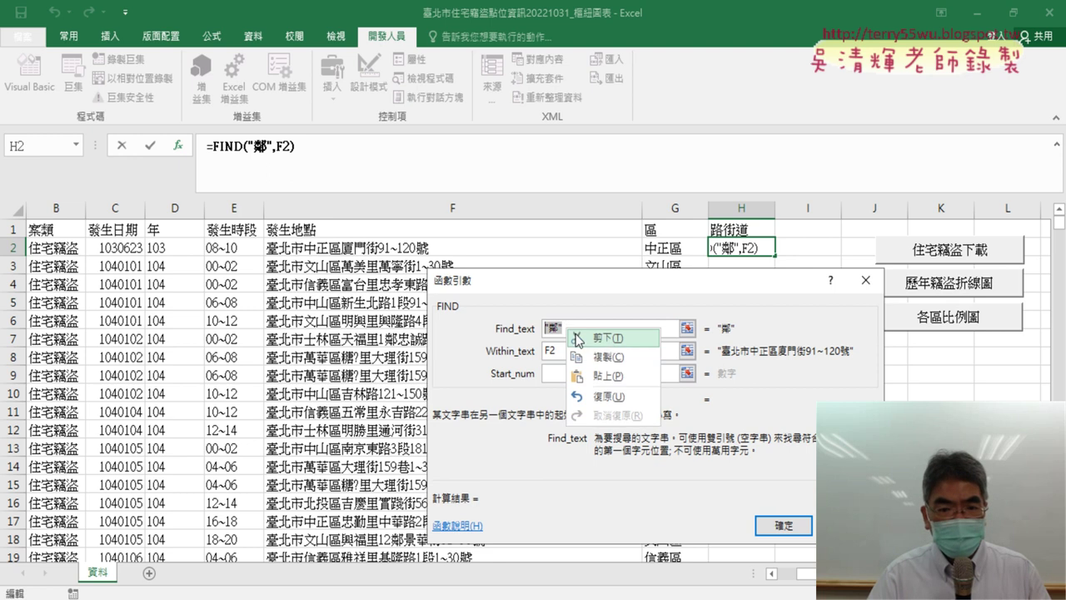
click(605, 338)
key(Escape)
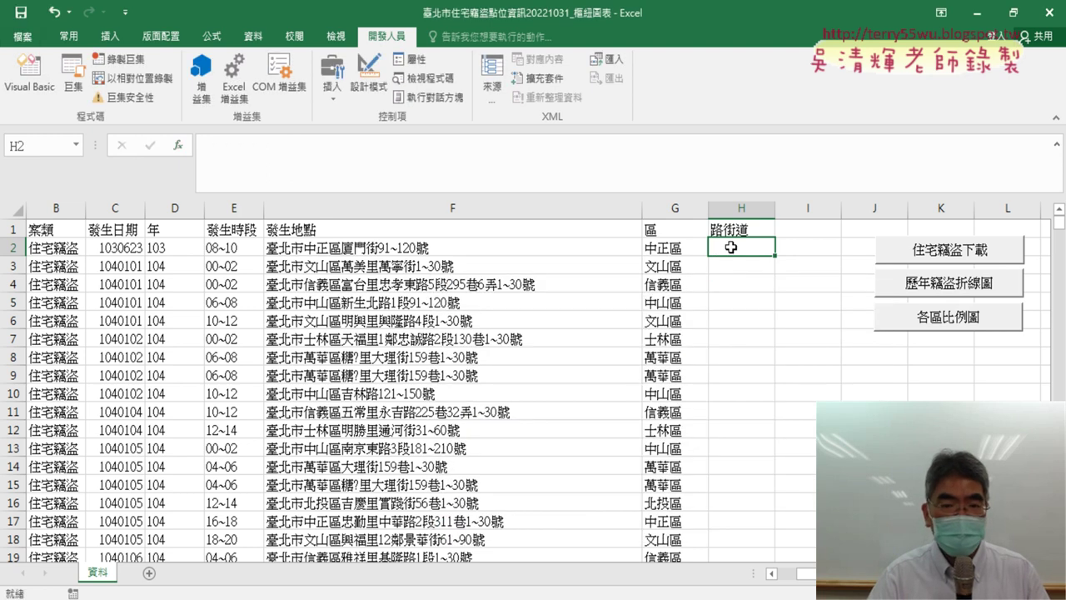
- Select H7 and insert the FIND function from the function picker
click(406, 336)
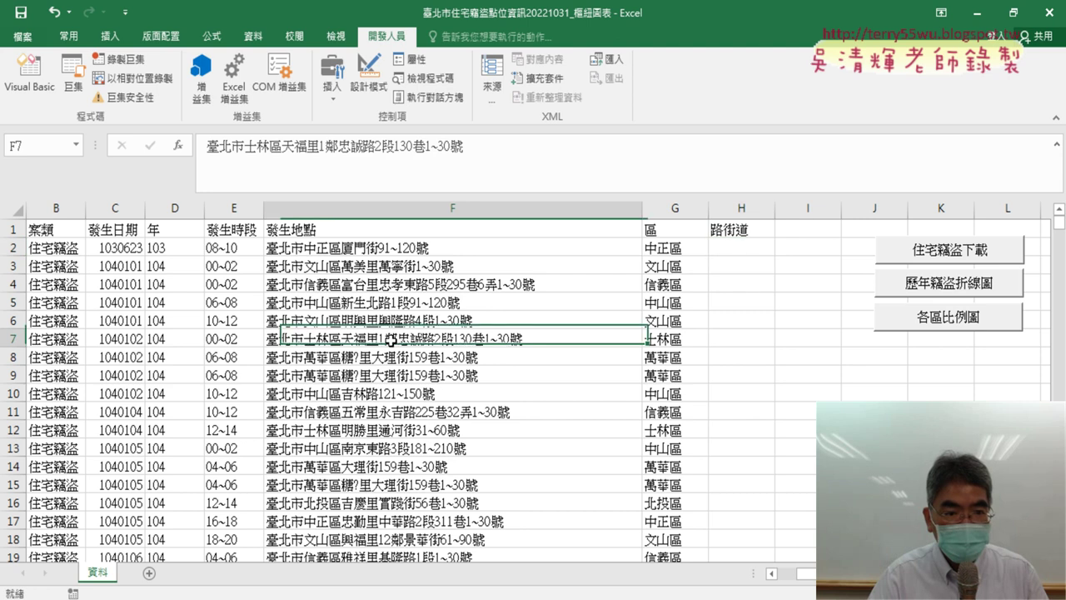
click(748, 339)
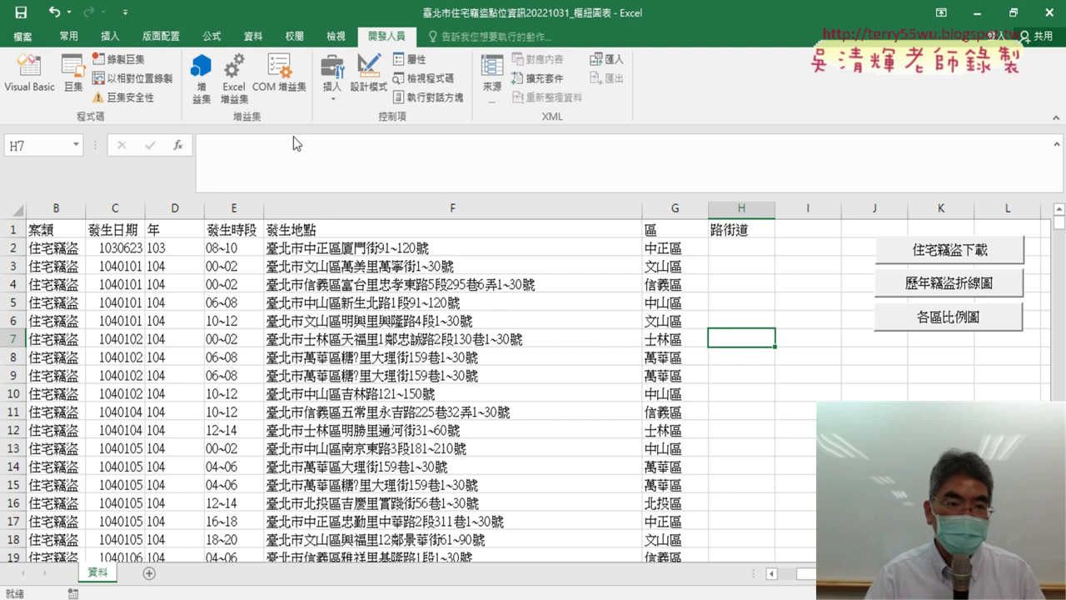
click(180, 146)
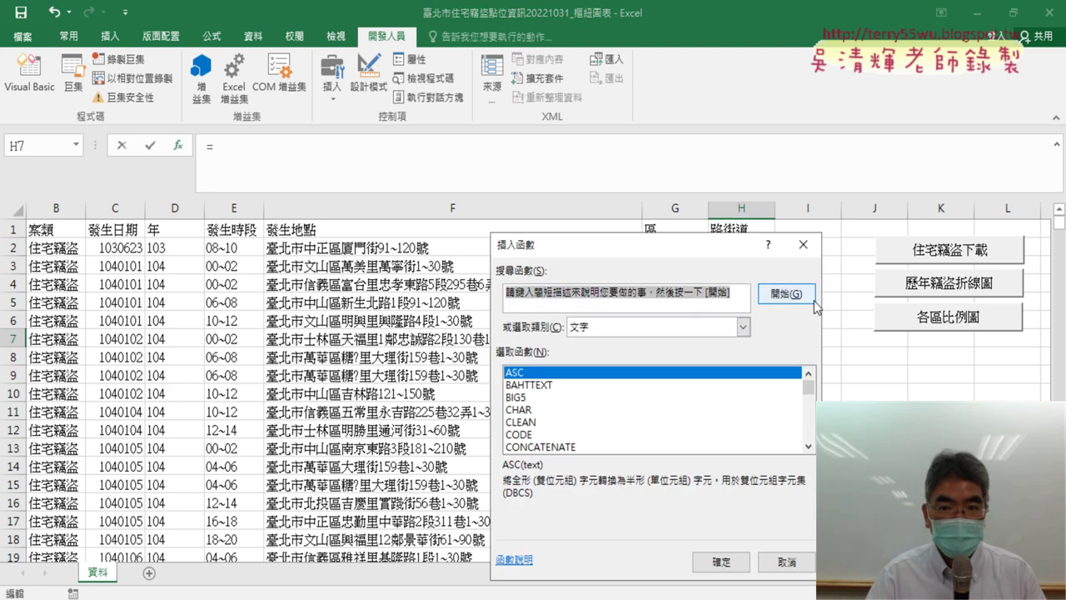
click(807, 247)
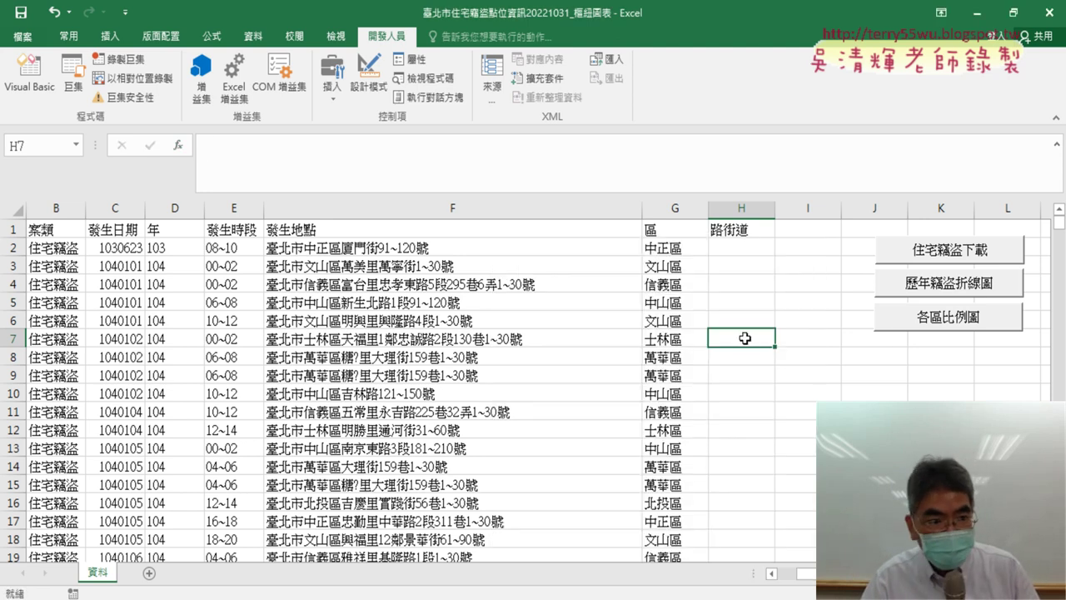
click(179, 145)
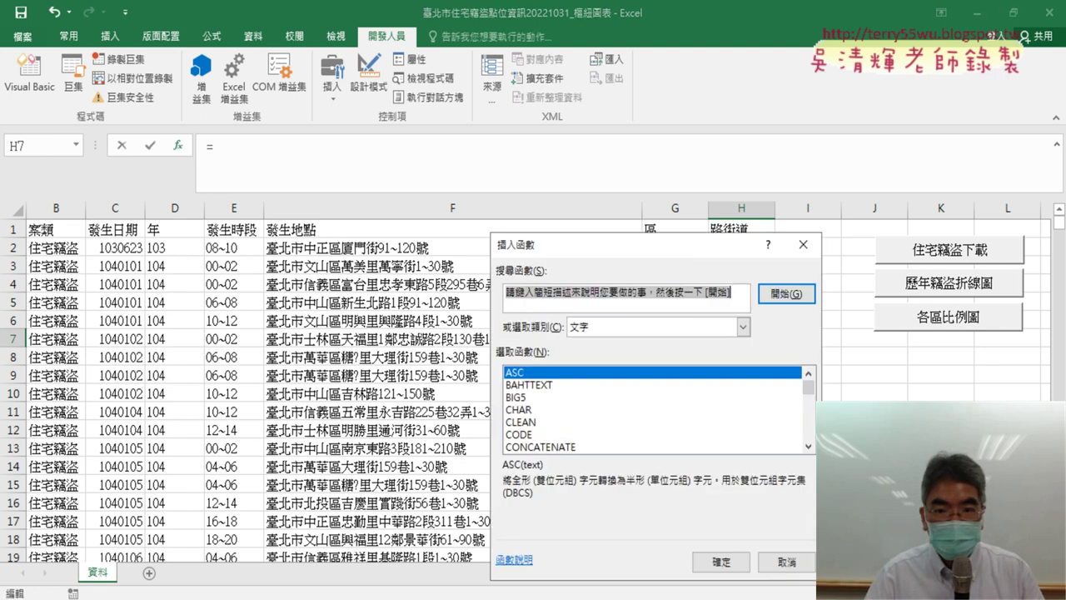
scroll(558, 421, down, 1)
scroll(558, 421, down, 1)
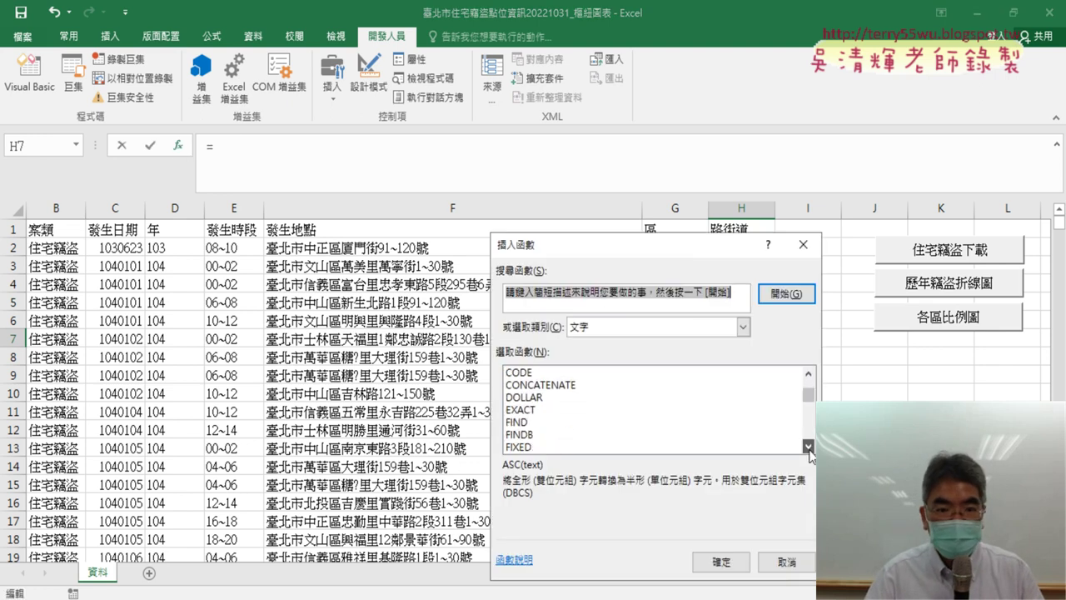
double_click(546, 424)
- Enter FIND("鄰",F7) in H7 and fill it from H2 down the whole column
right_click(577, 331)
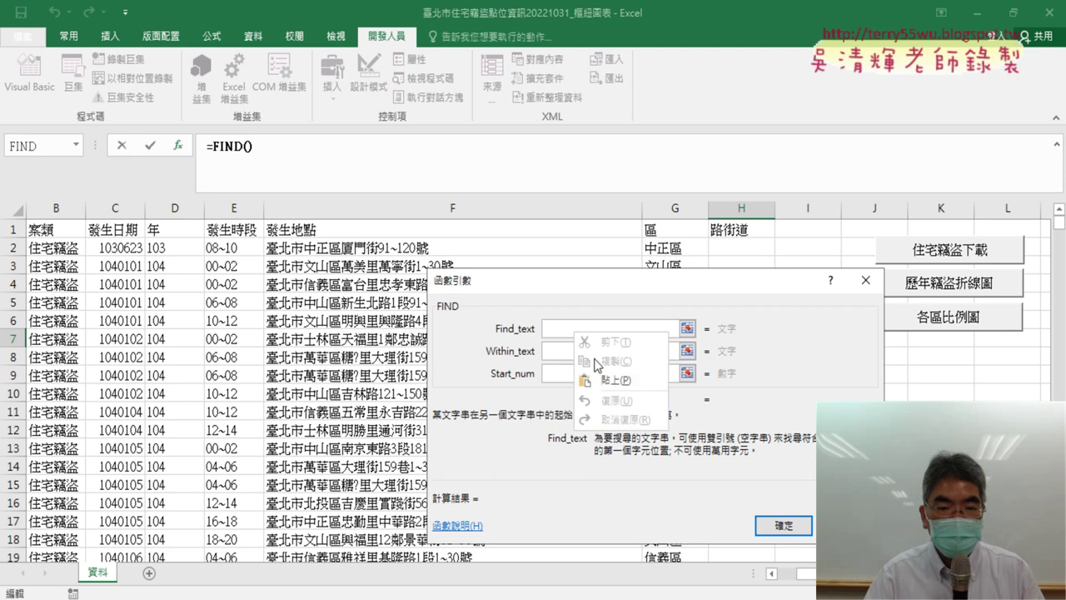
click(615, 379)
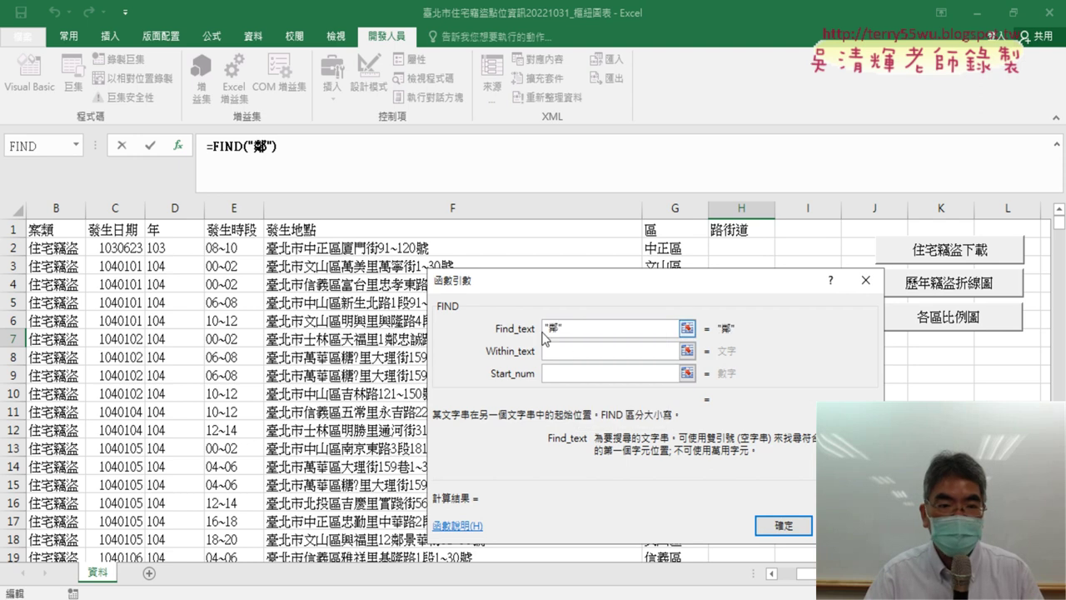
drag(560, 305, 556, 381)
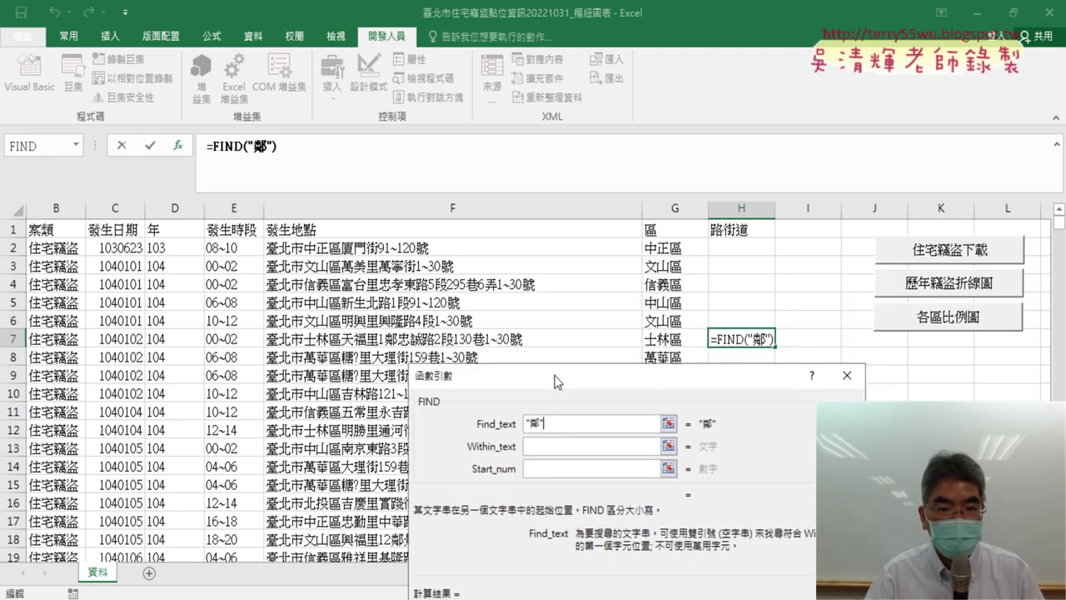
text(+)
click(412, 339)
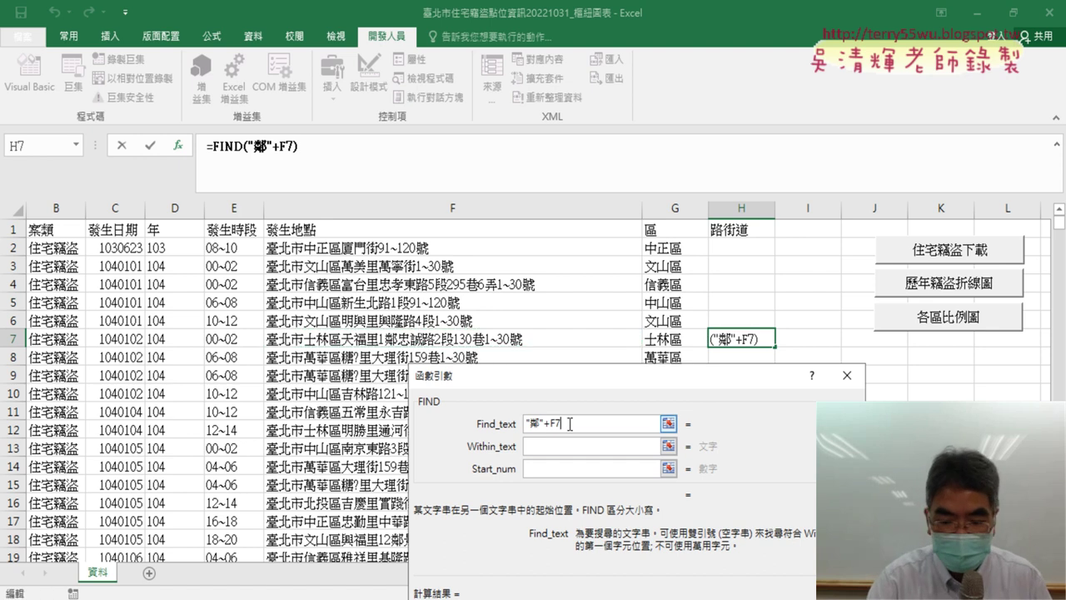
key(BackSpace)
key(BackSpace)
key(BackSpace)
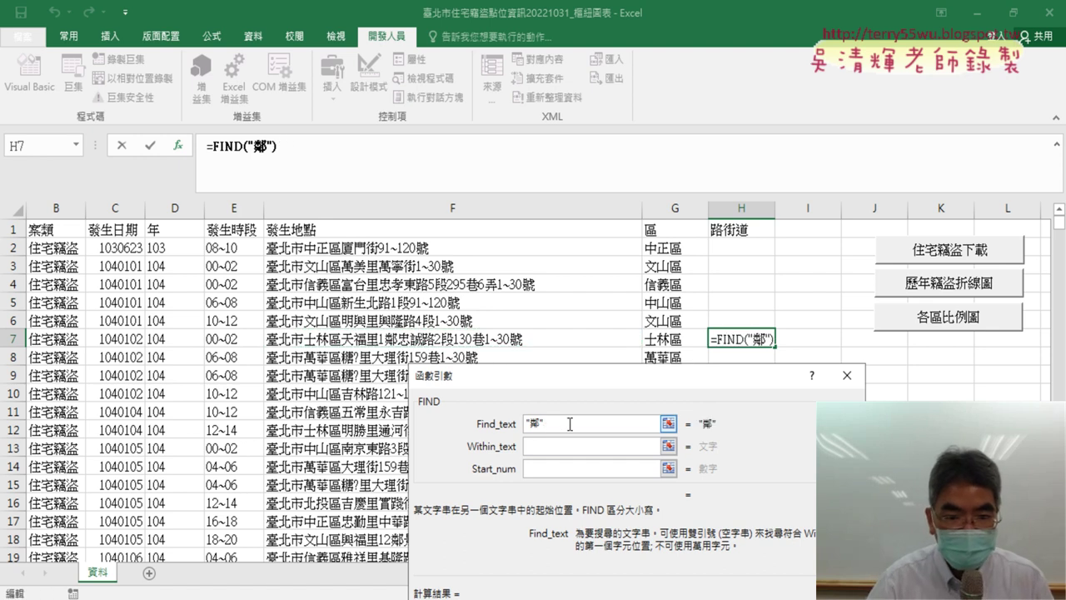
click(530, 446)
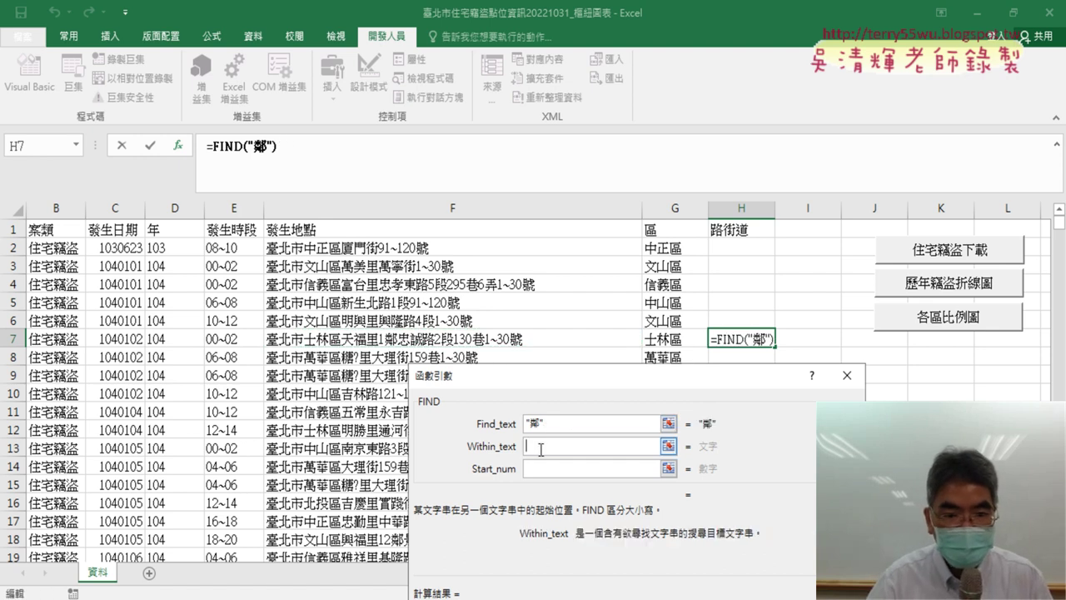
click(460, 340)
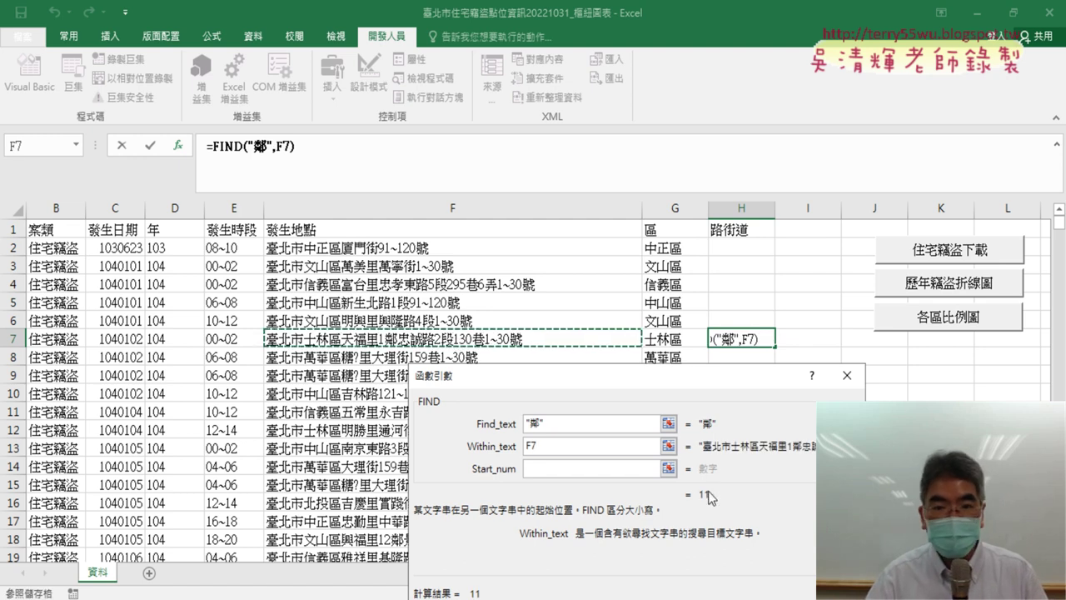
drag(546, 389, 372, 331)
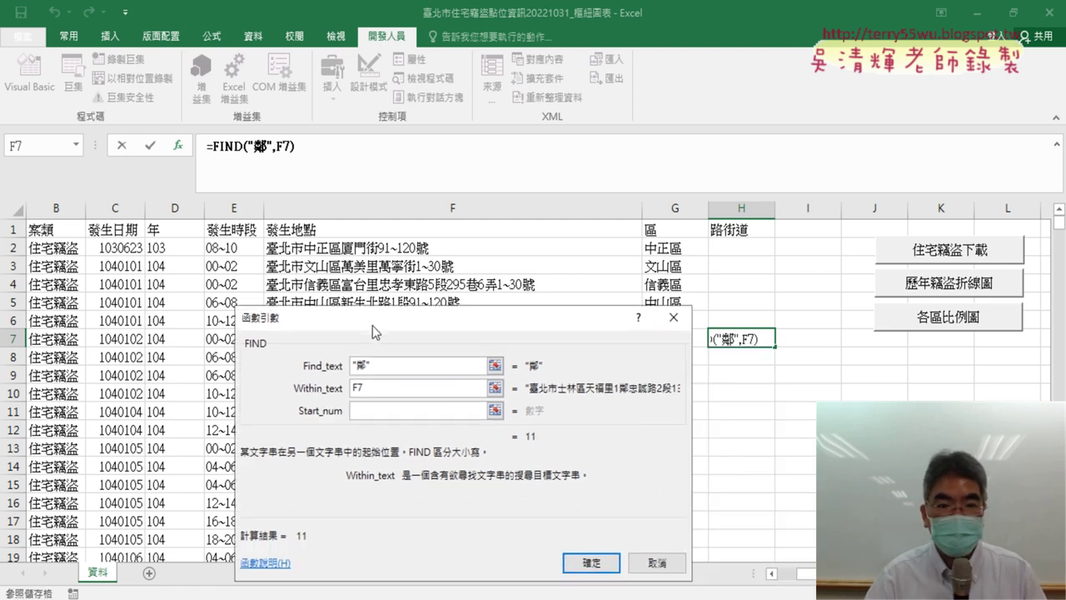
click(593, 562)
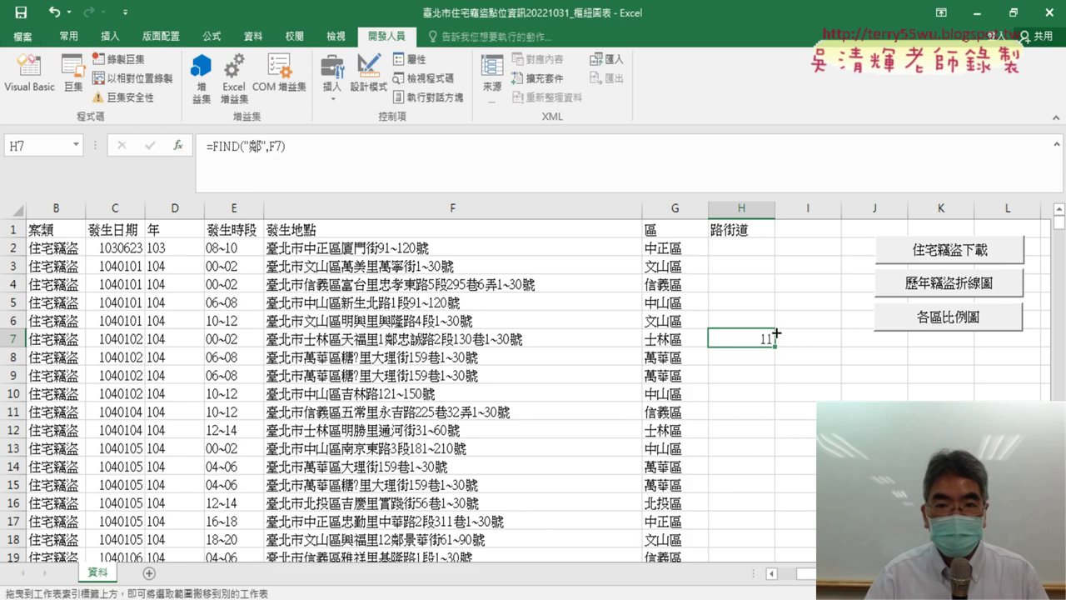
drag(776, 348, 783, 243)
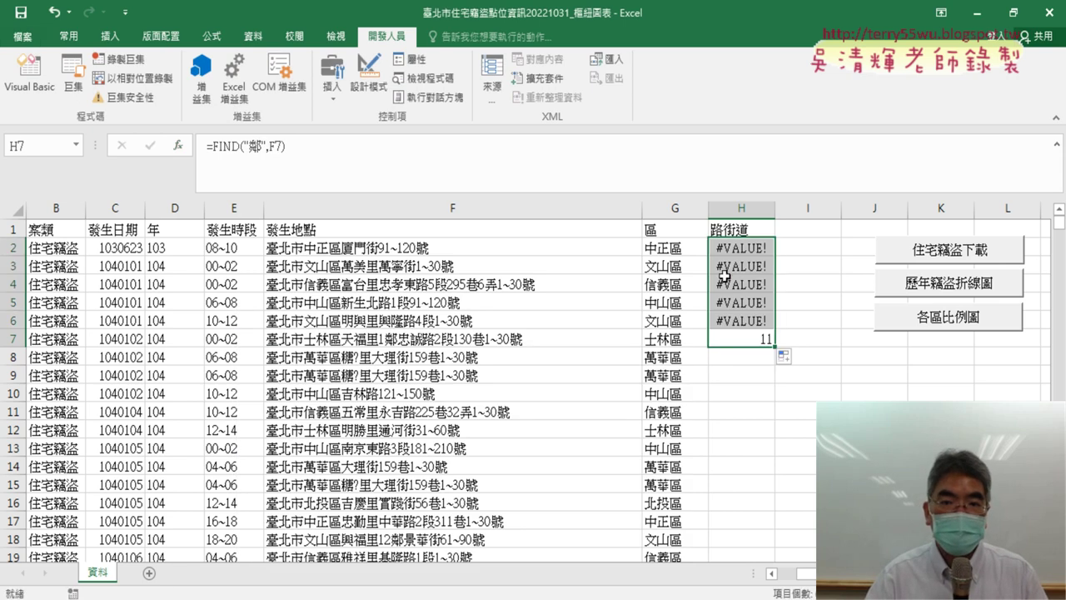
double_click(773, 348)
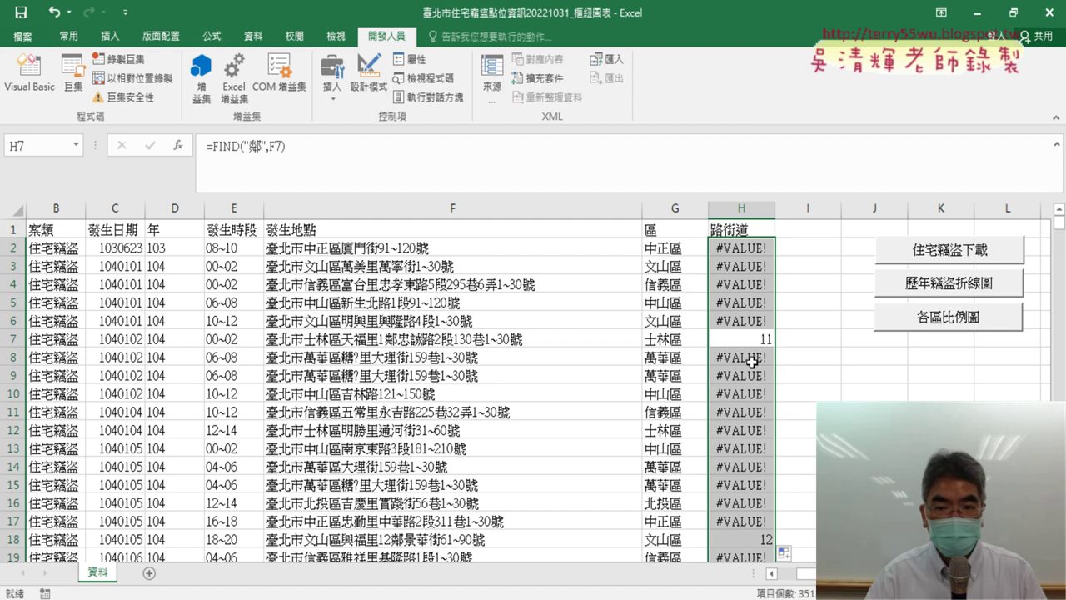
- In H7, highlight FIND("鄰",F7) in the formula bar and bring up its Cut option
click(746, 340)
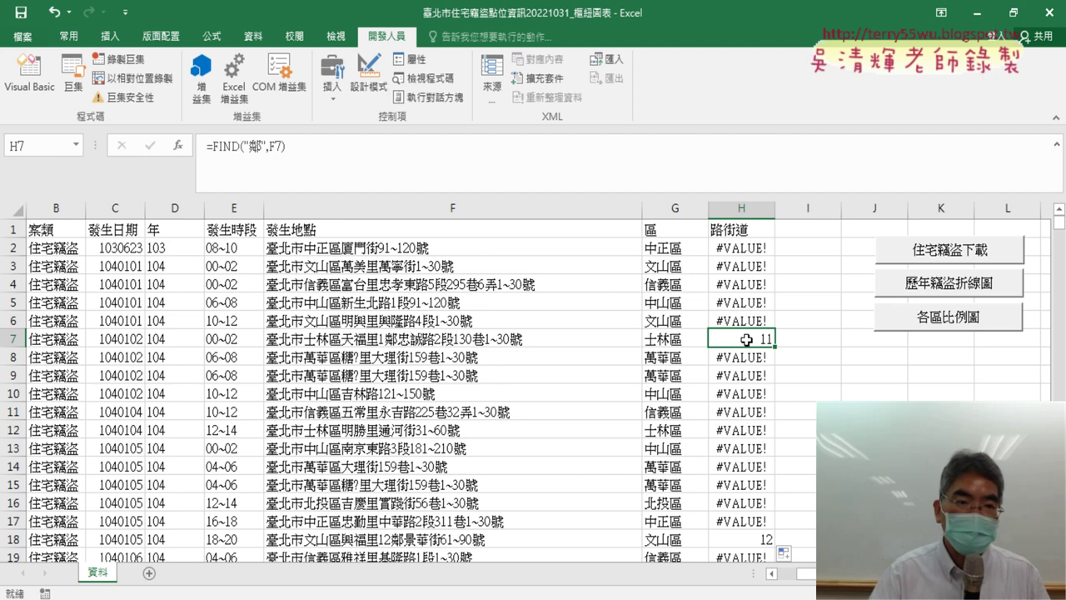
drag(313, 146, 214, 146)
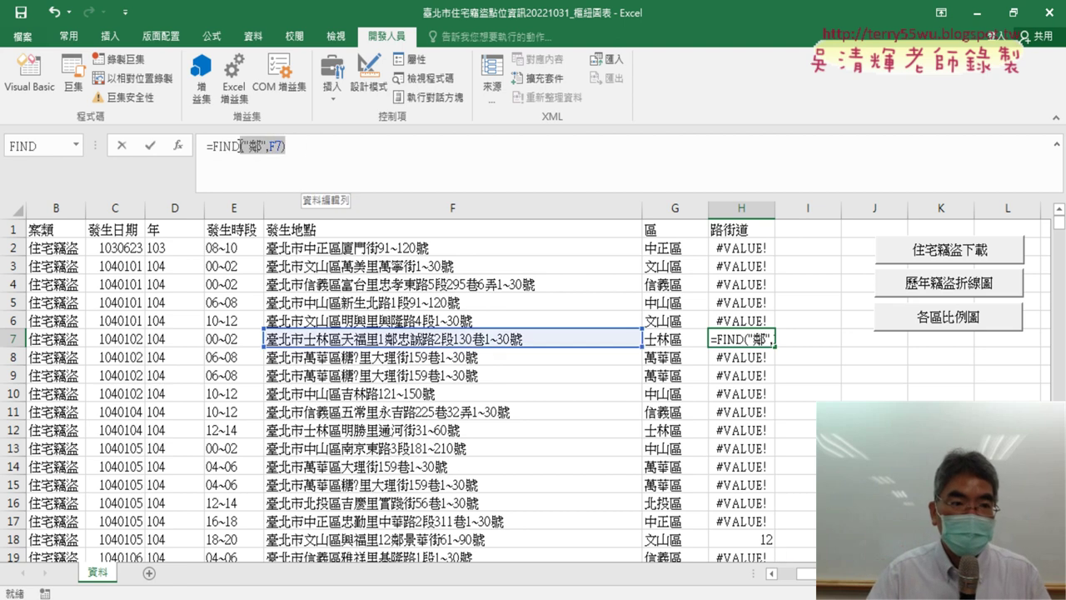
right_click(228, 146)
- Cut the FIND part from H7 and insert IFERROR from the Logical category
click(268, 161)
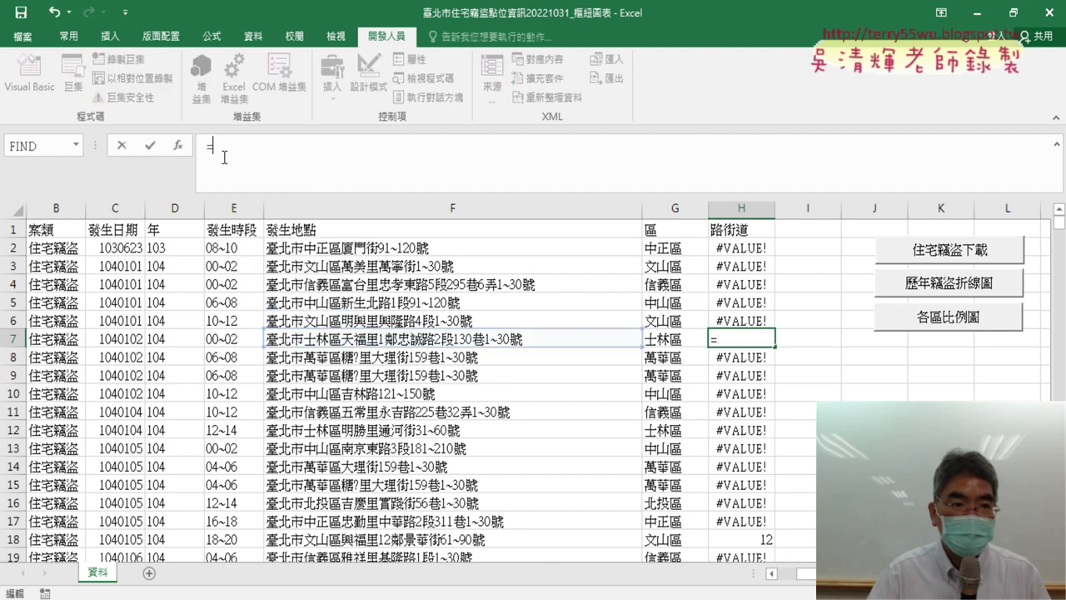
click(179, 146)
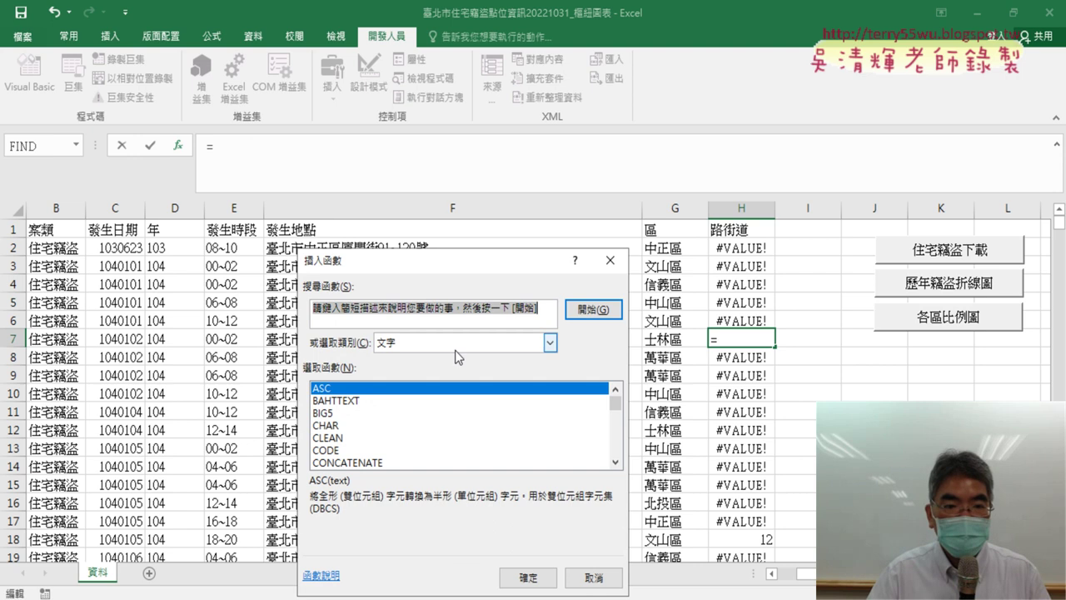
click(455, 349)
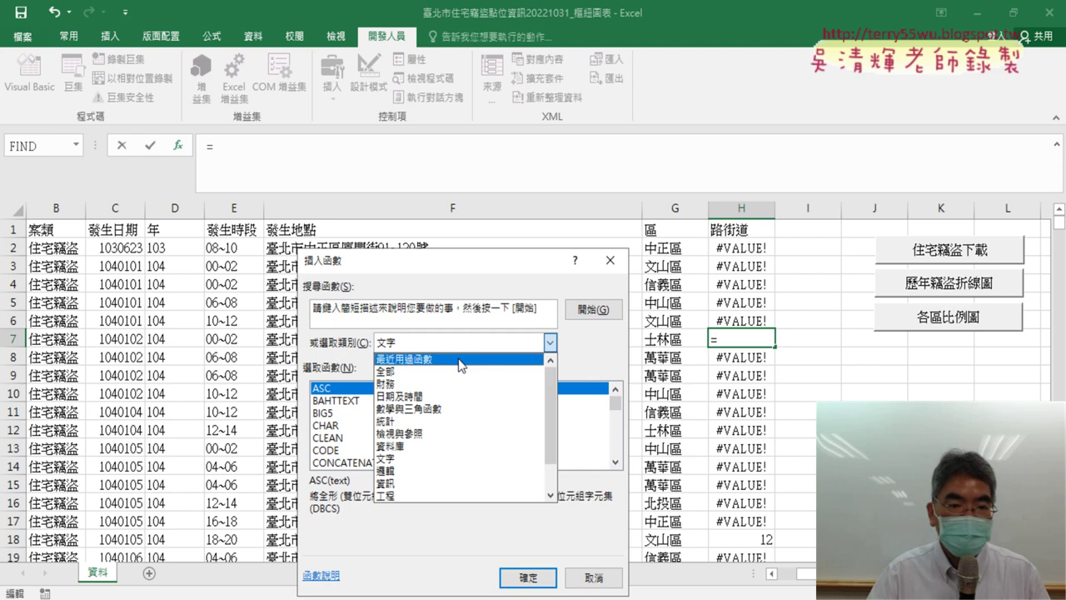
click(457, 471)
click(358, 426)
double_click(357, 426)
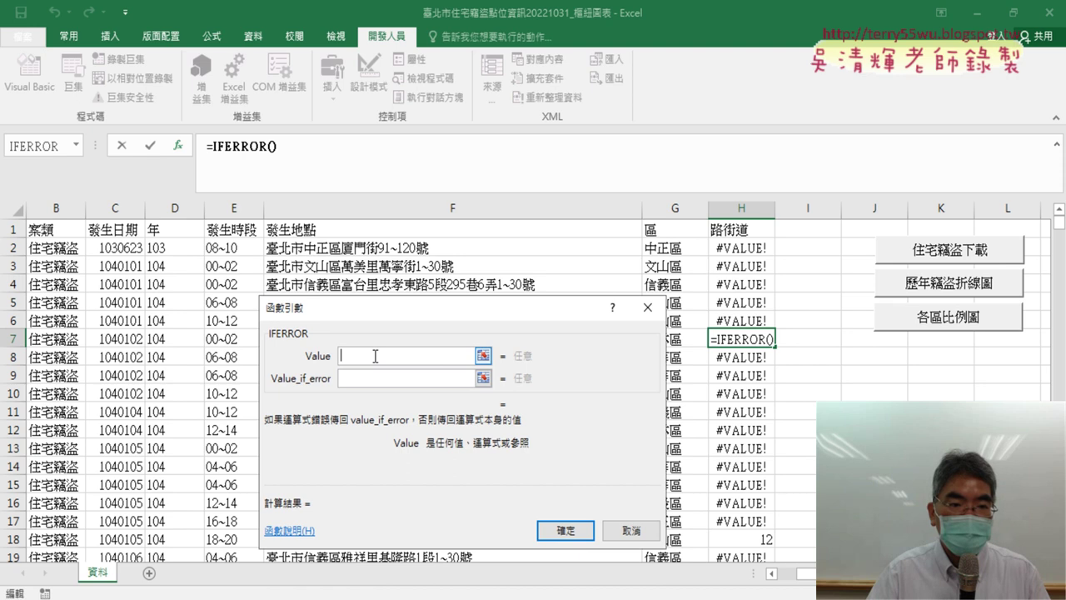
- Give IFERROR FIND("鄰",F7) as the value and FIND("里",F7) as the fallback, then confirm
right_click(343, 359)
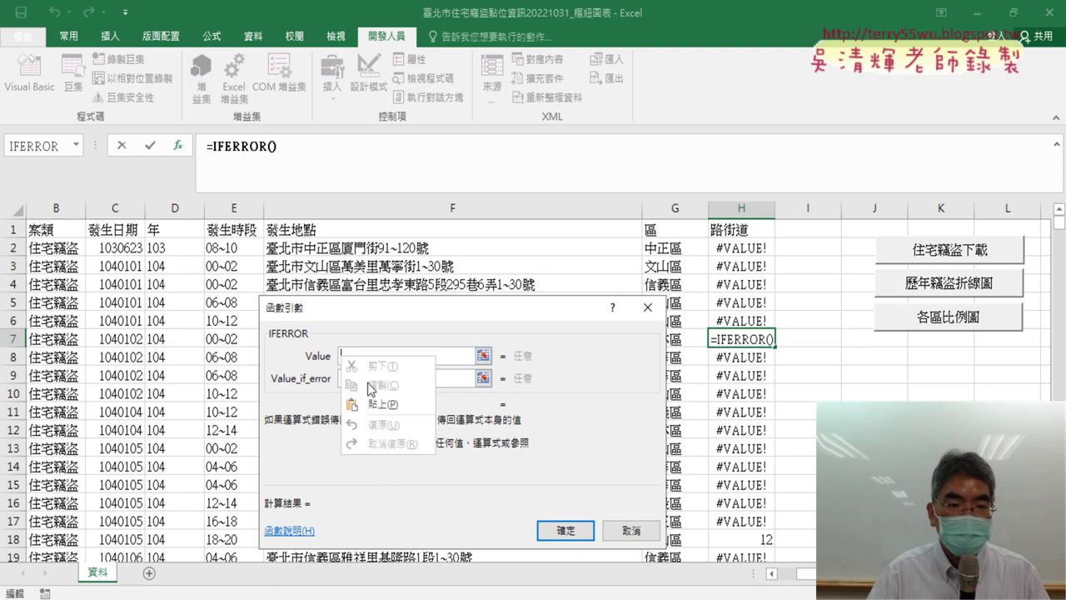
click(382, 405)
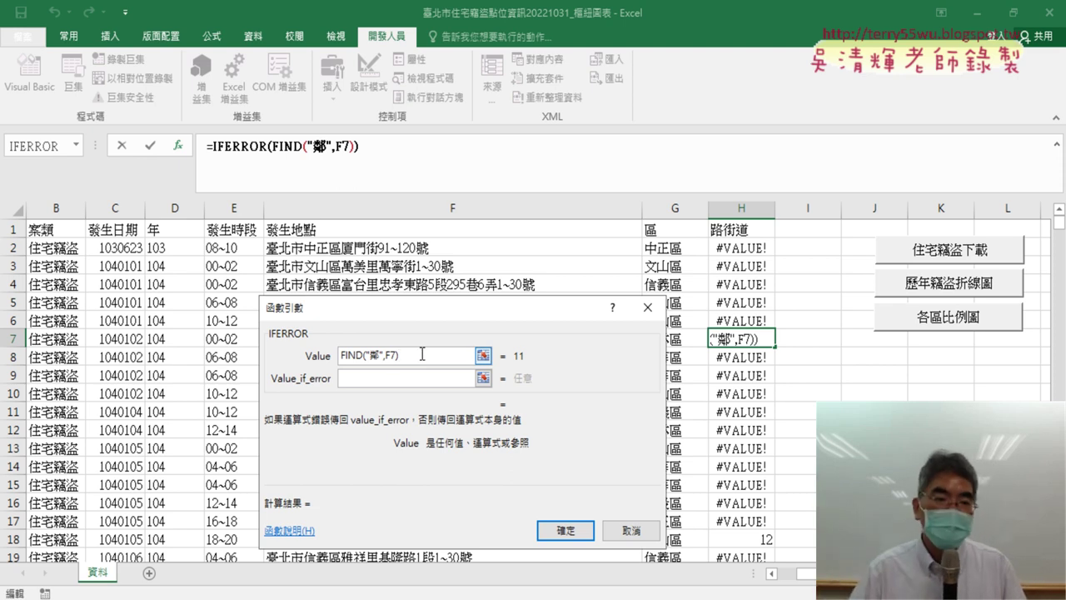
click(407, 379)
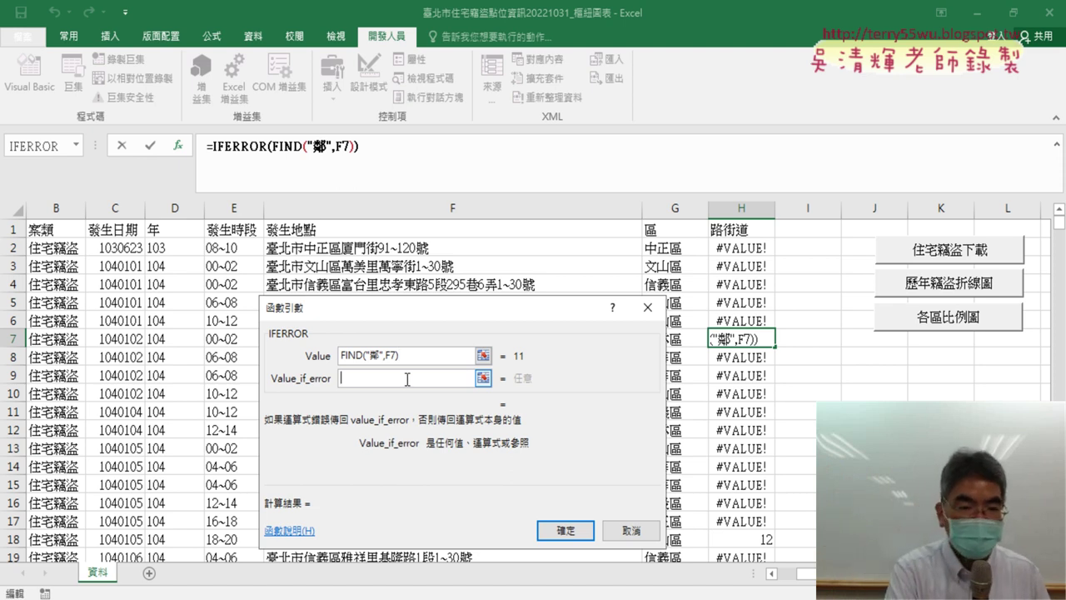
key(ctrl+v)
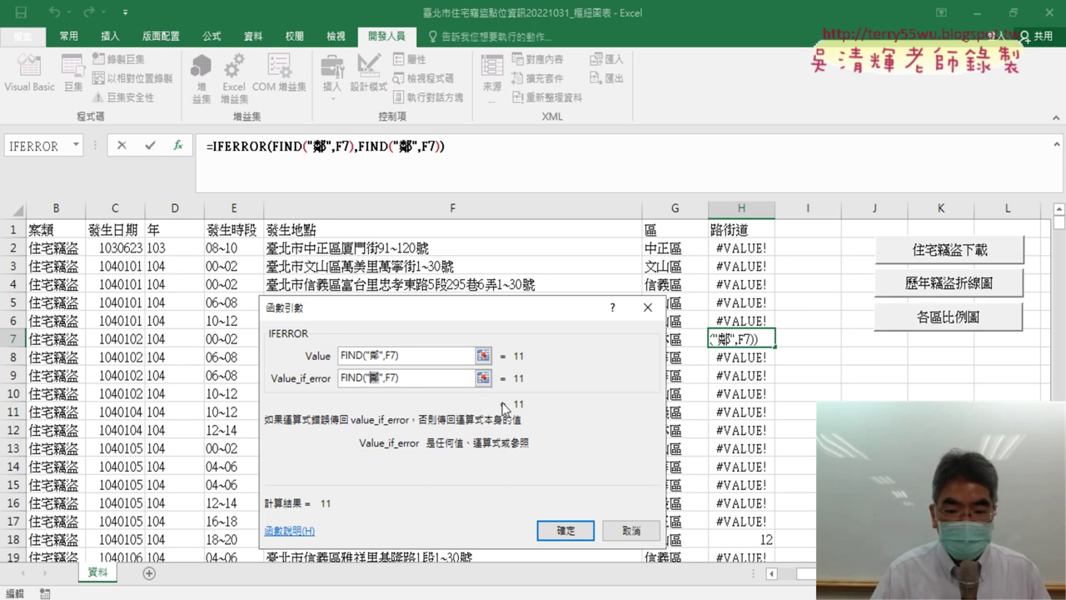
text(ㄌ)
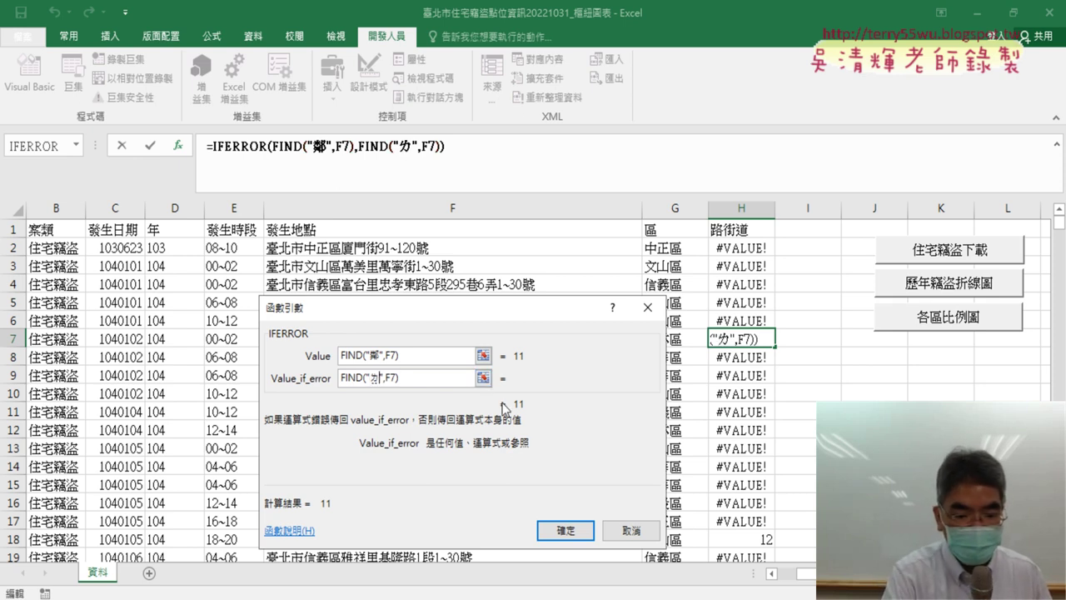
text(ㄧˇ)
key(Down)
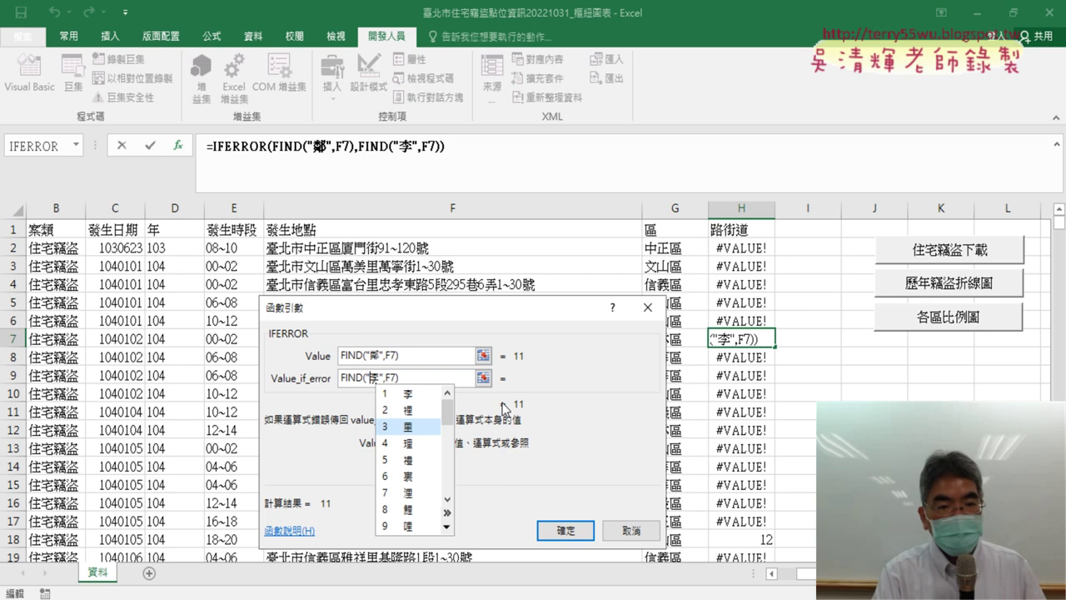
key(Return)
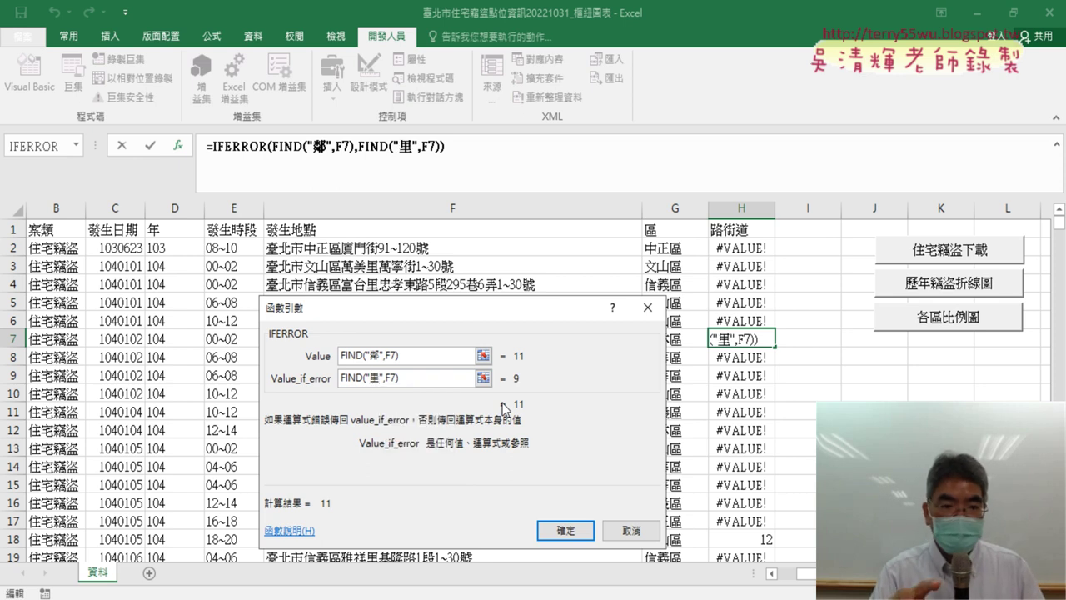
click(585, 533)
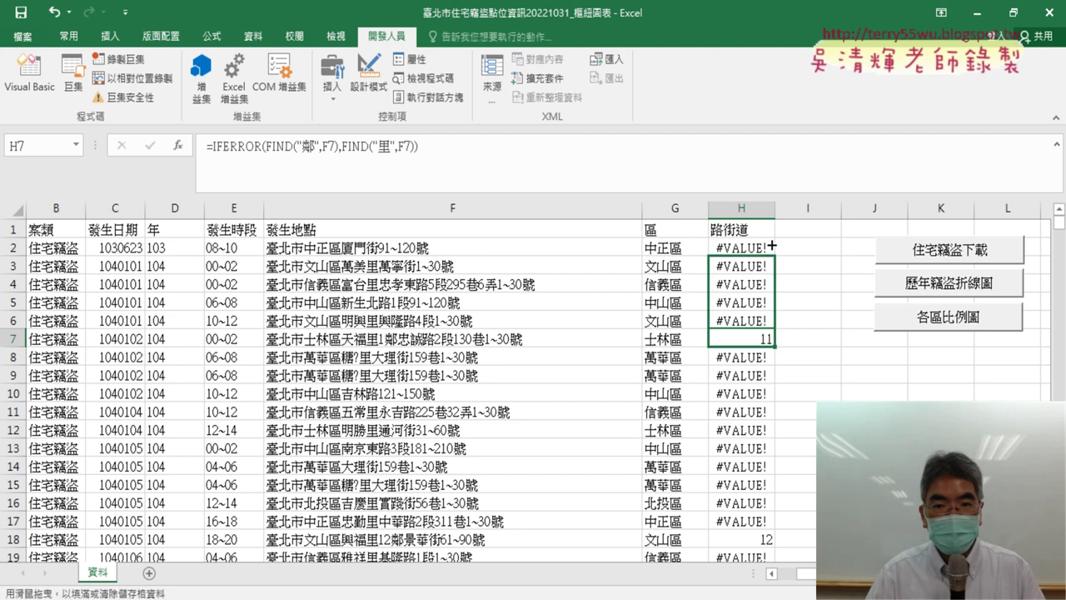
- Fill H7's IFERROR formula up to H2 and highlight its text in the formula bar
drag(776, 349, 774, 245)
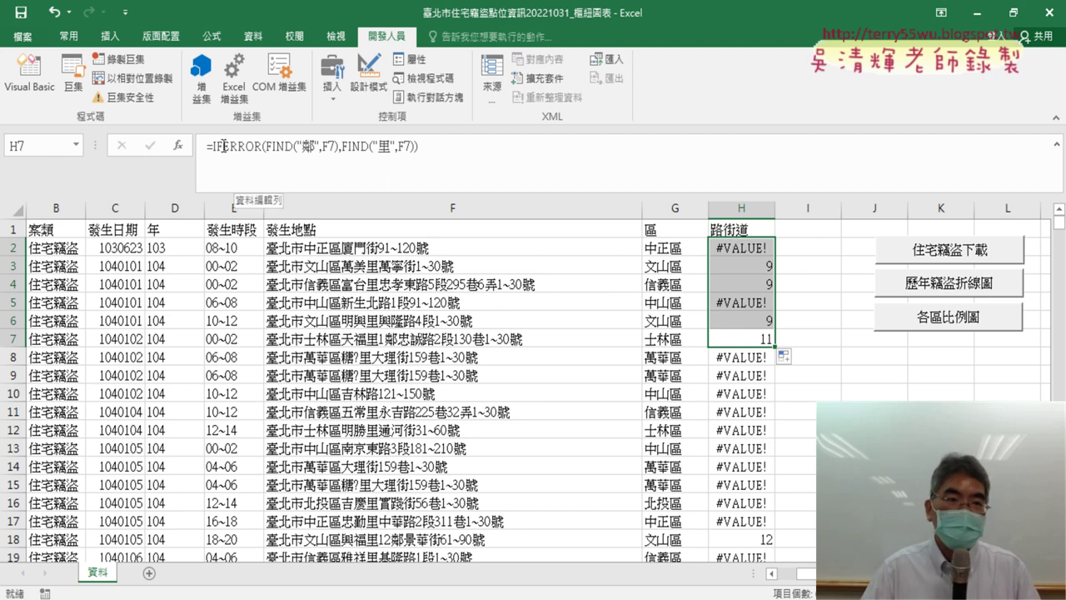
drag(211, 146, 324, 146)
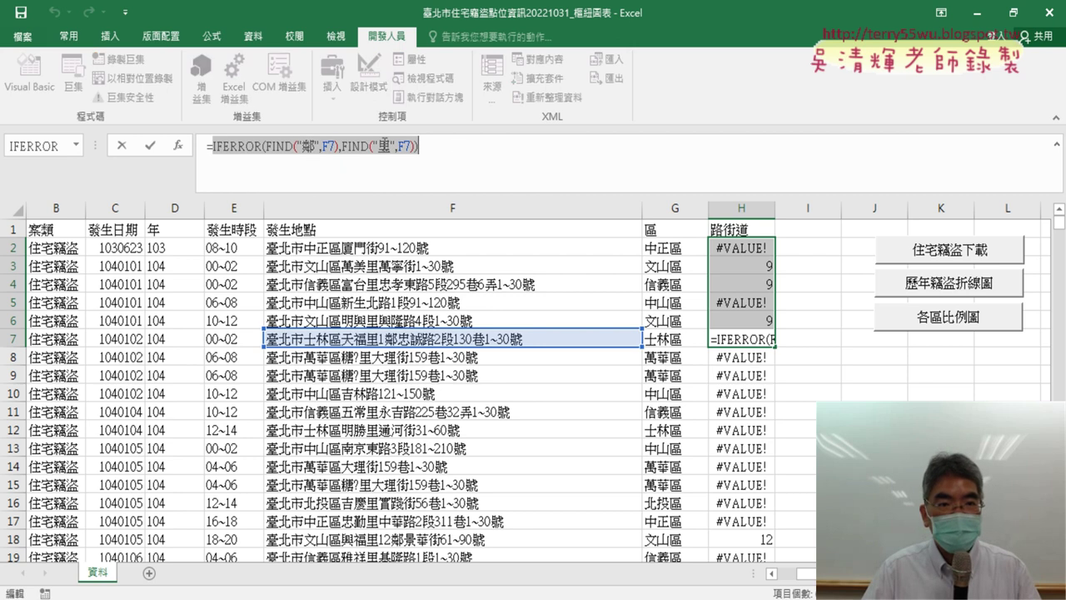
- Cut H7's formula and start a new outer IFERROR function
right_click(385, 143)
click(437, 156)
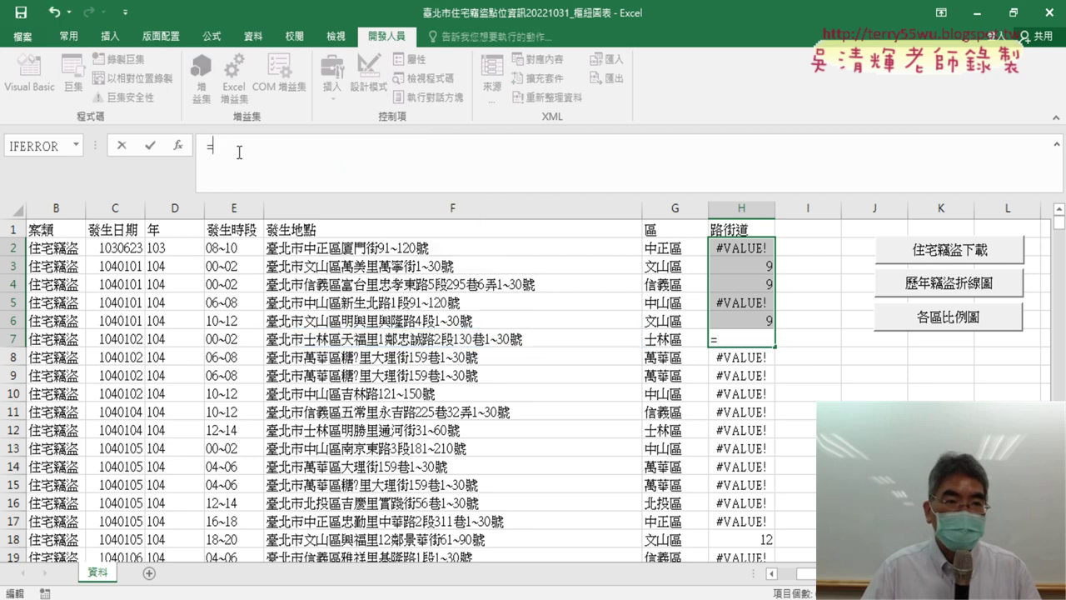
click(178, 146)
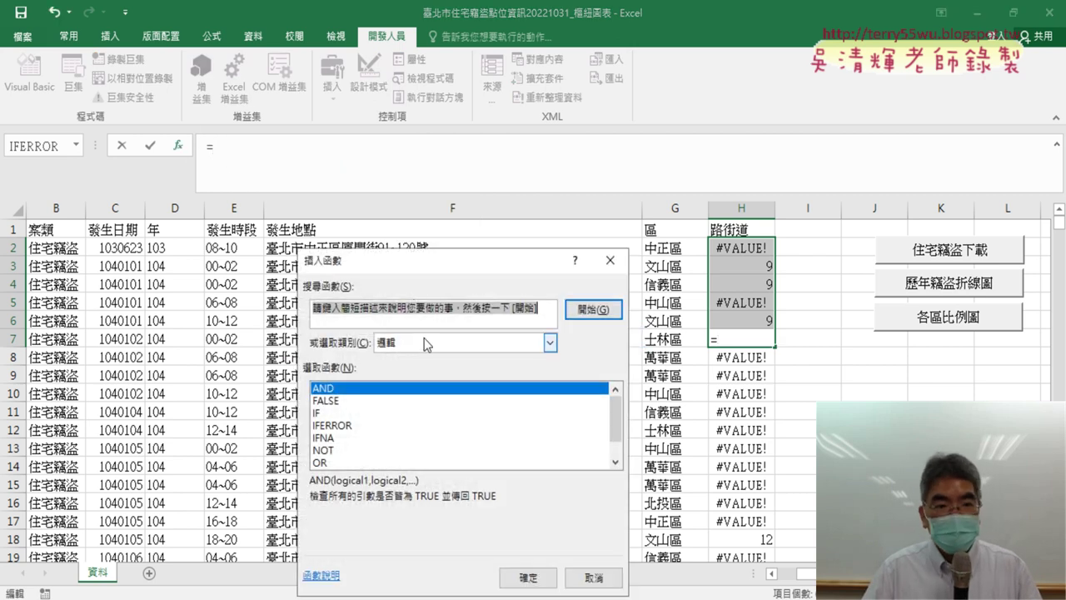
double_click(334, 426)
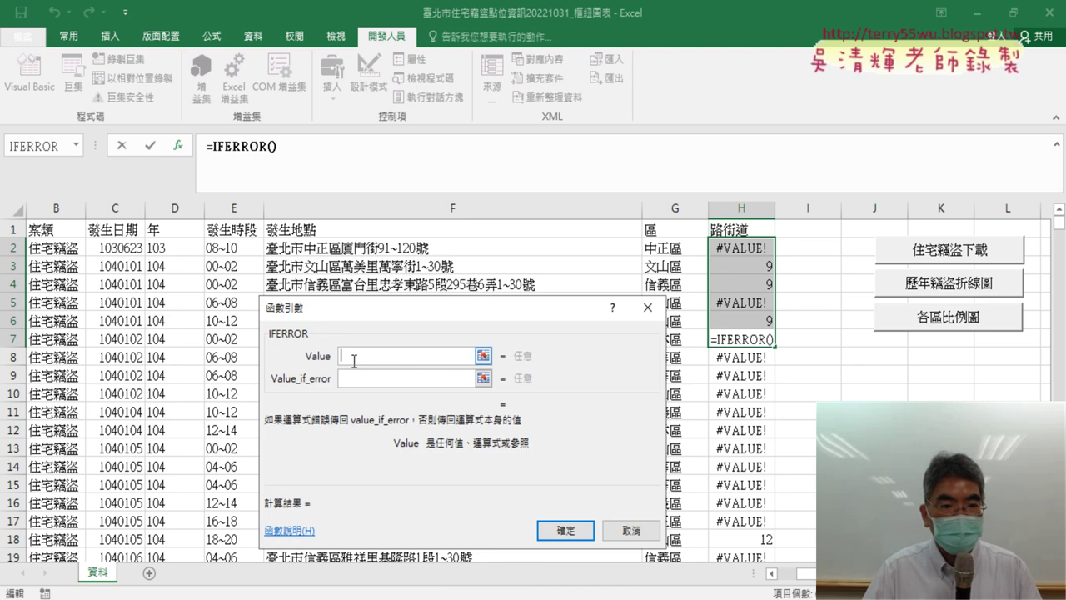
- Use the inner 鄰/里 IFERROR as the value and FIND("區",F7) as the fallback, then confirm
right_click(354, 360)
click(391, 410)
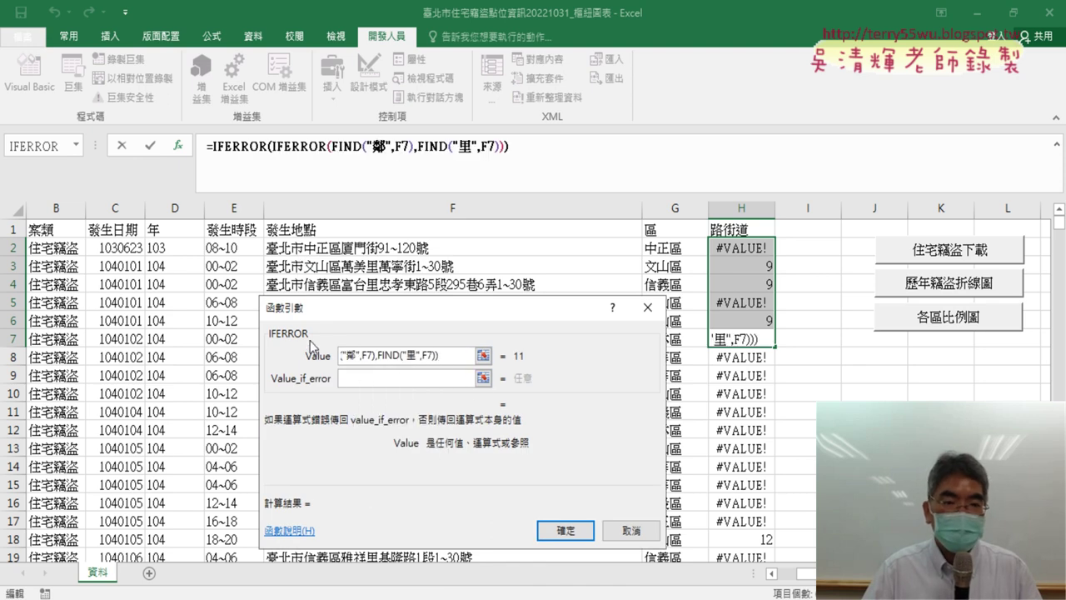
click(436, 360)
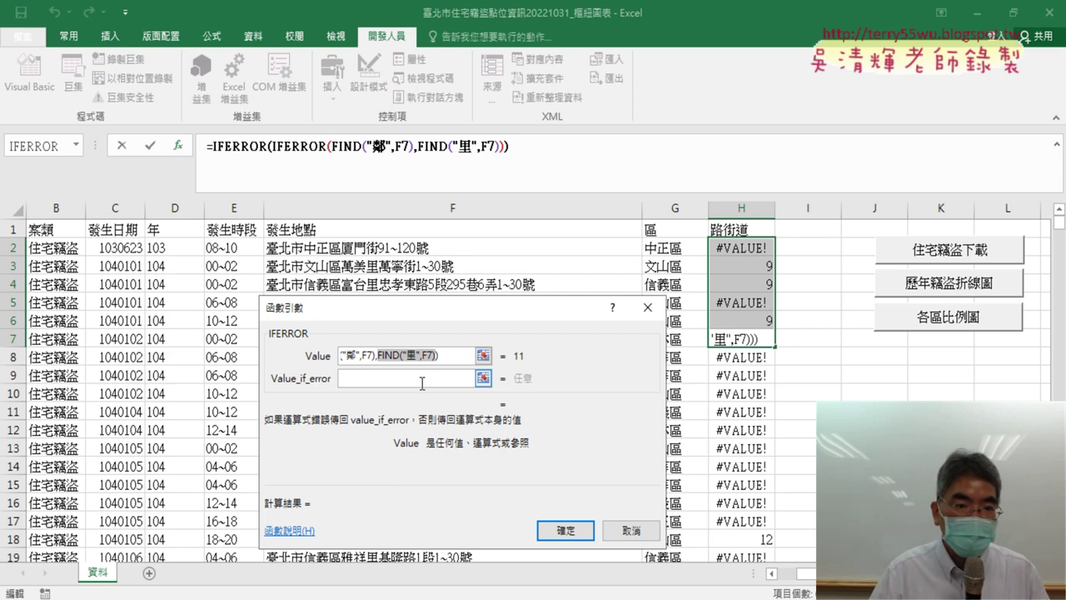
click(422, 379)
text(FIND("里",F7))
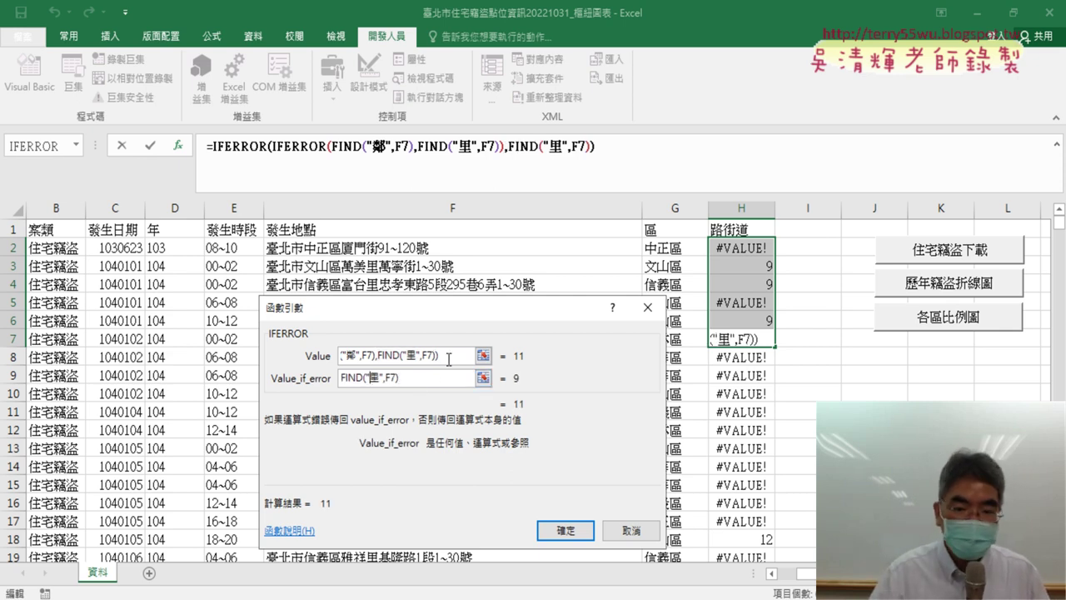
key(BackSpace)
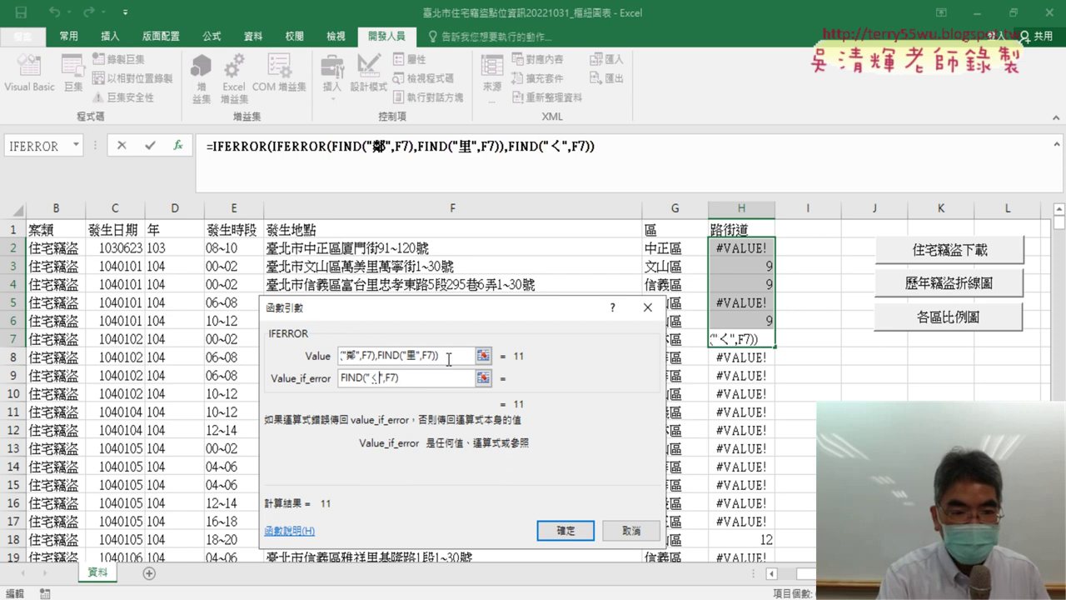
text(區)
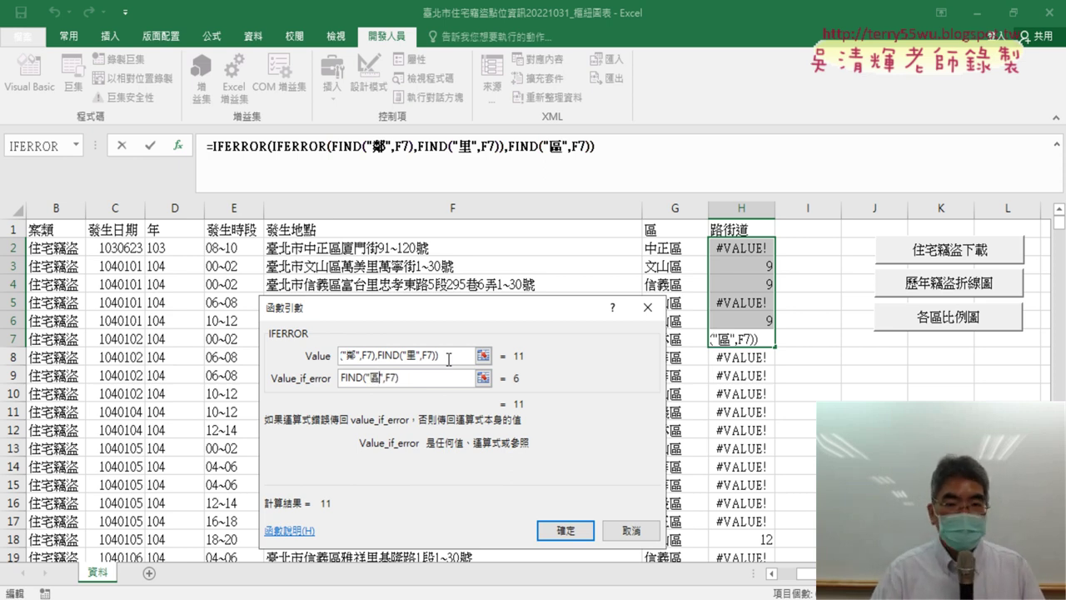
click(575, 530)
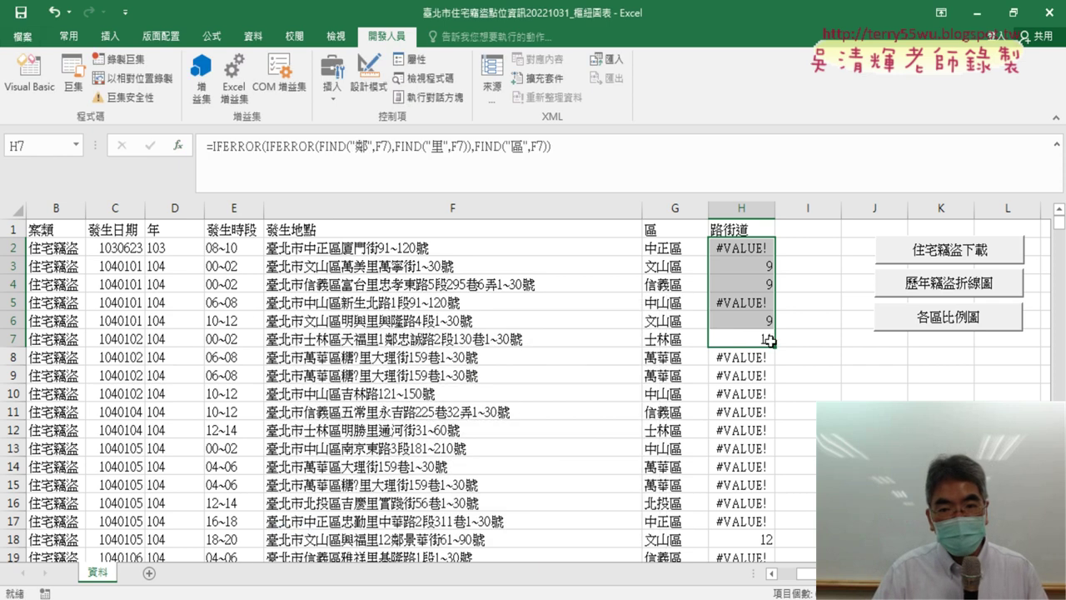
- Copy H7's nested IFERROR formula up through H2 and down to the last row of column H
drag(775, 344, 776, 239)
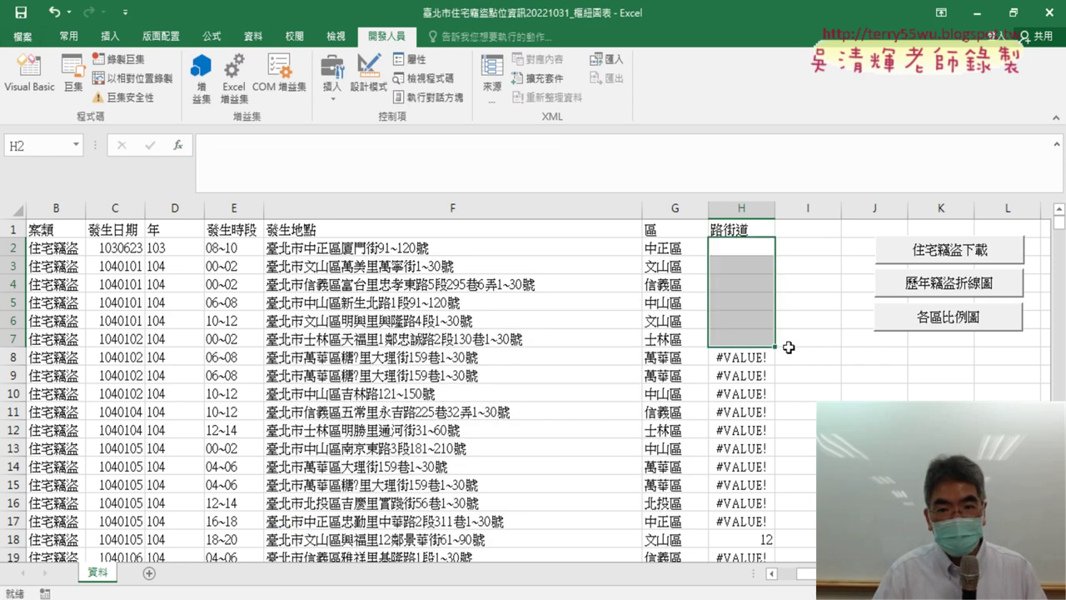
drag(787, 347, 786, 348)
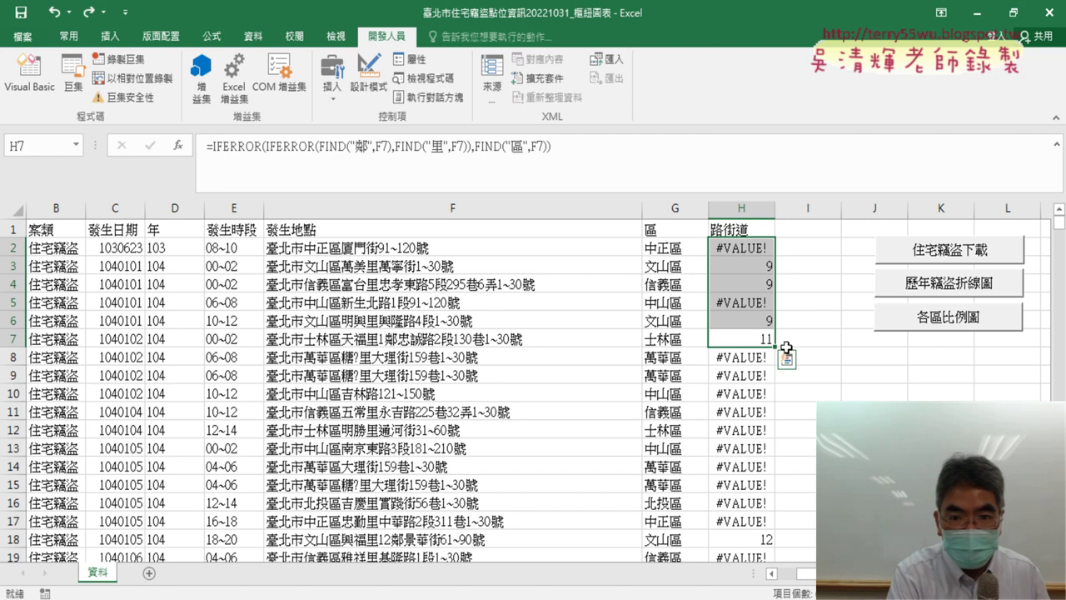
click(754, 337)
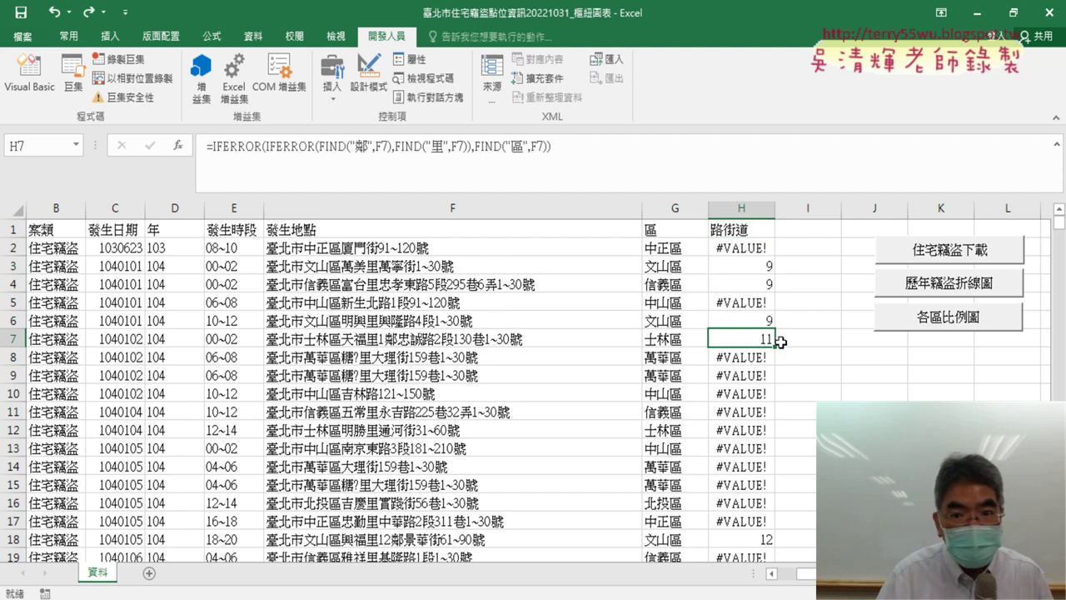
drag(776, 347, 751, 251)
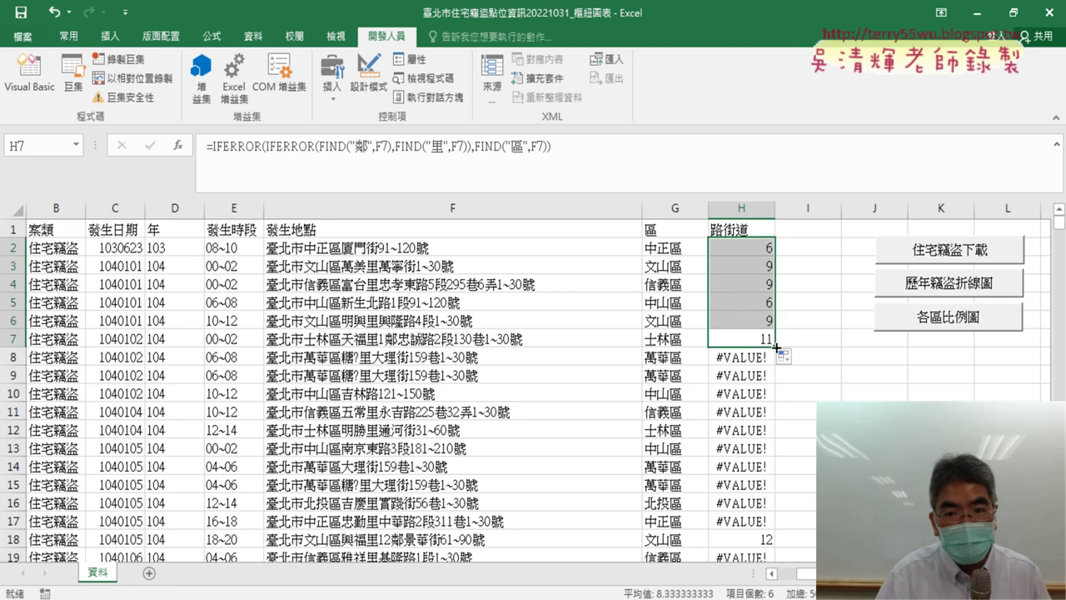
double_click(776, 346)
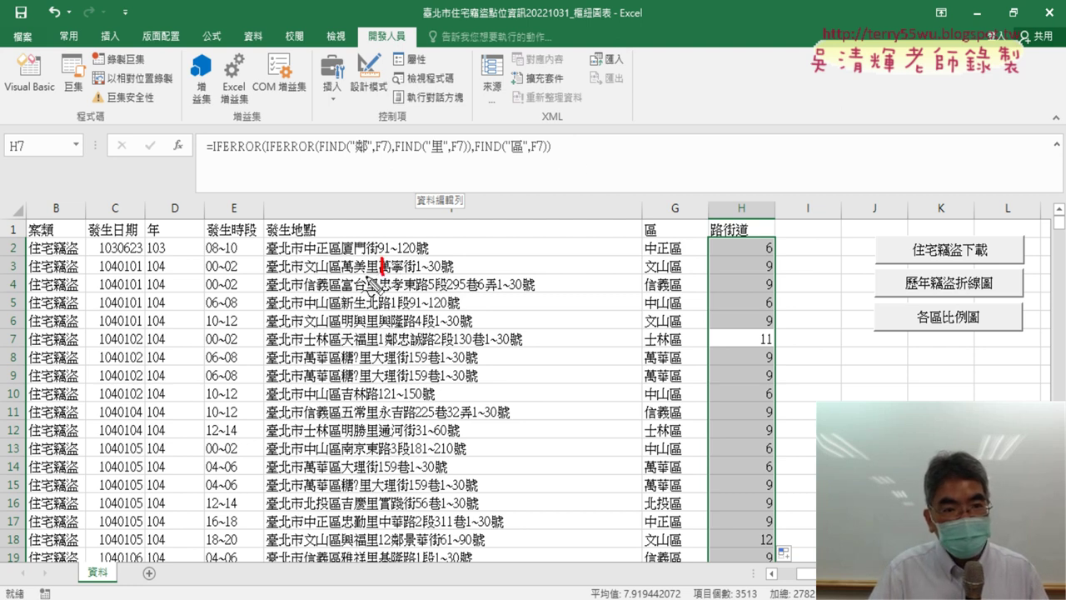
drag(381, 268, 366, 273)
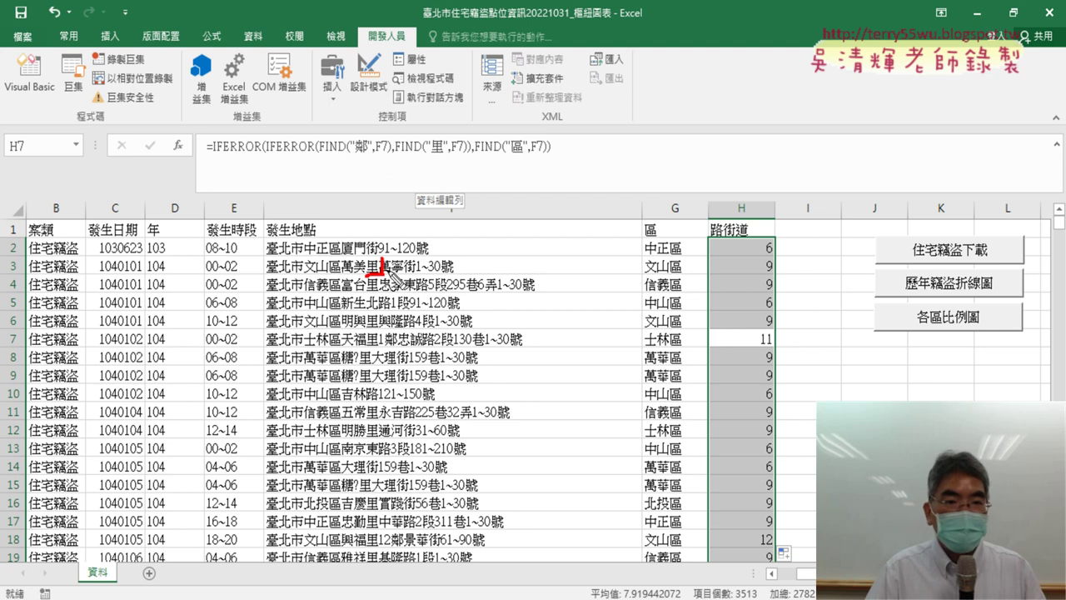
drag(385, 272, 410, 272)
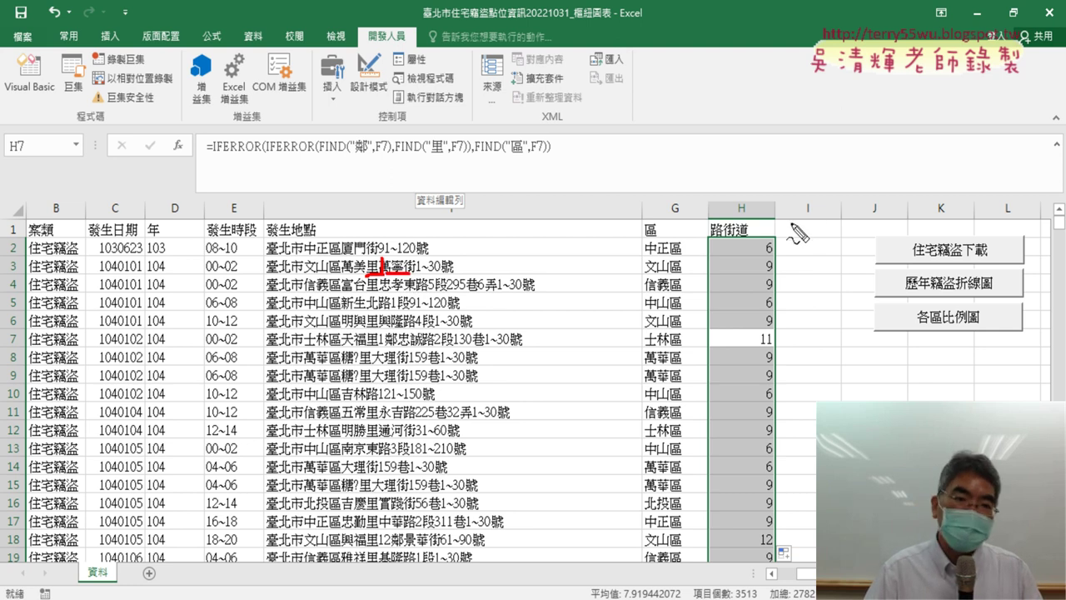
key(Escape)
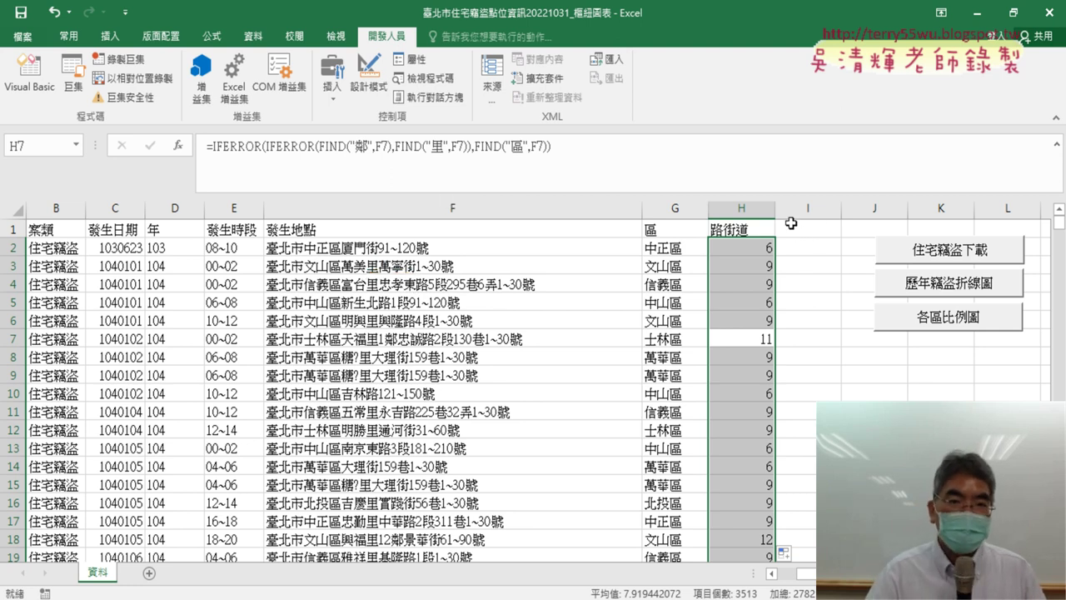
click(747, 248)
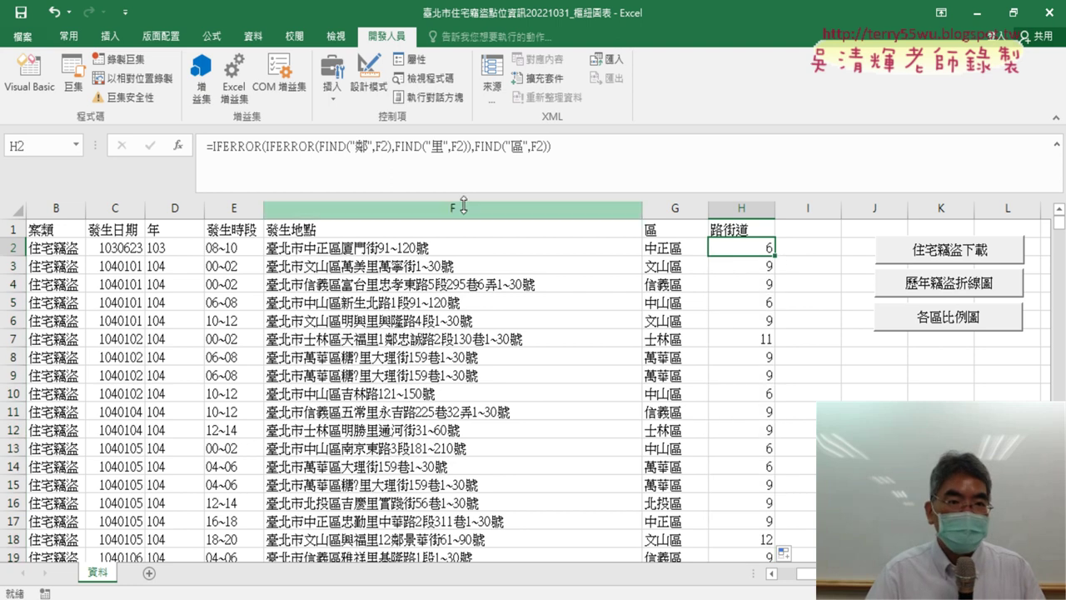
- Cut H2's nested IFERROR position formula out of the formula bar
drag(213, 144, 551, 145)
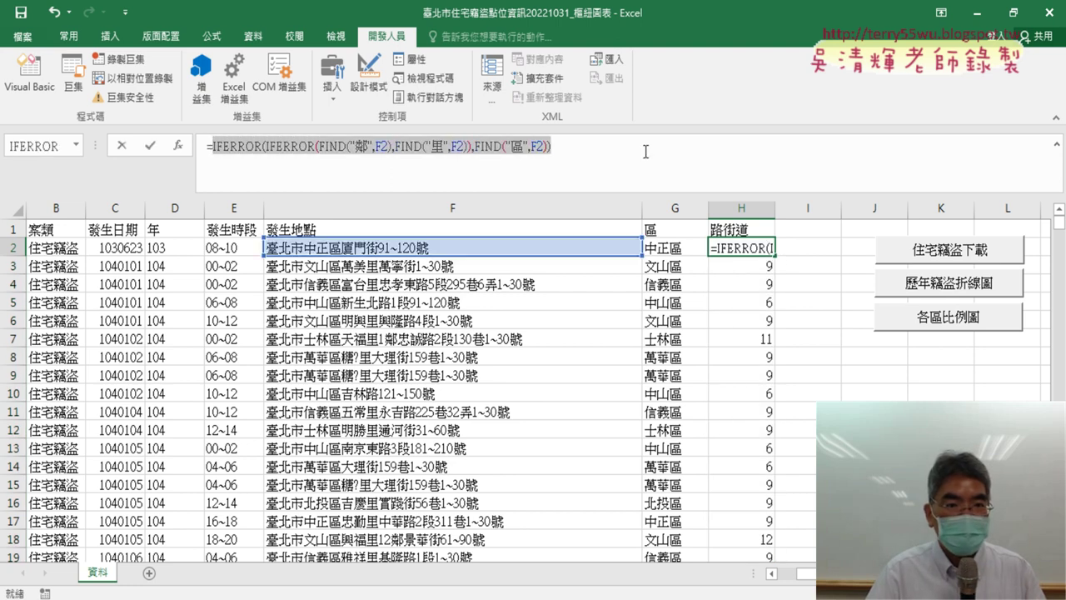
right_click(518, 151)
click(554, 159)
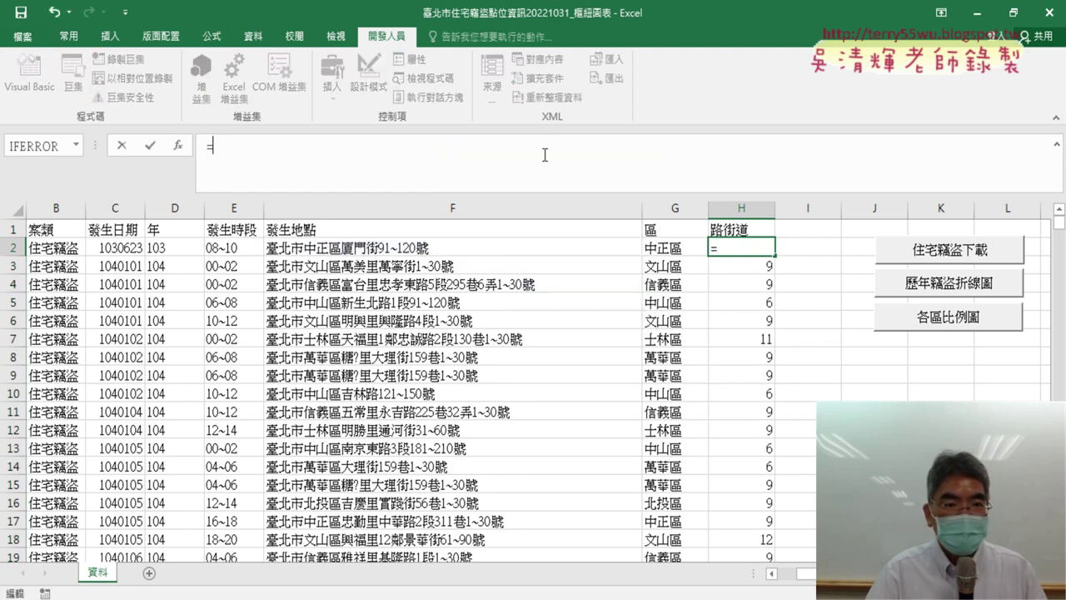
- Insert a MID function in H2 from the 文字 (Text) category
click(178, 148)
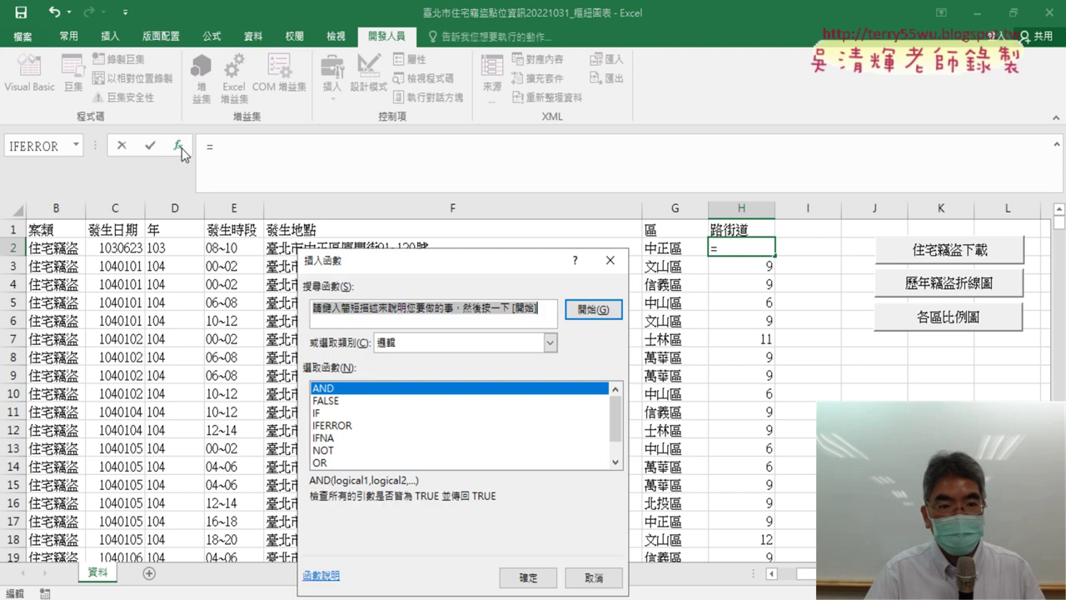
click(550, 343)
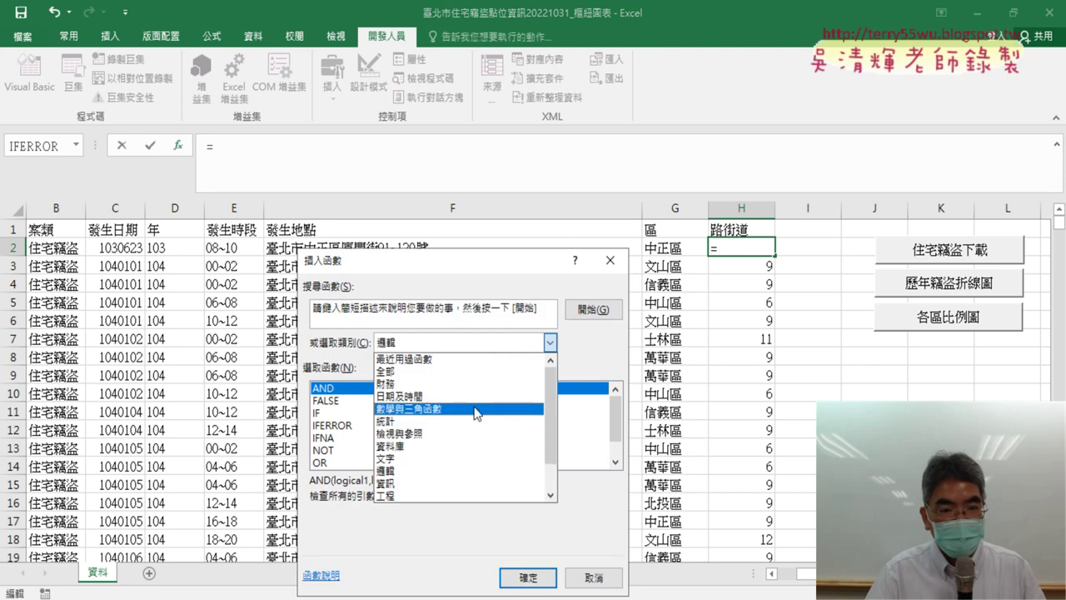
click(471, 459)
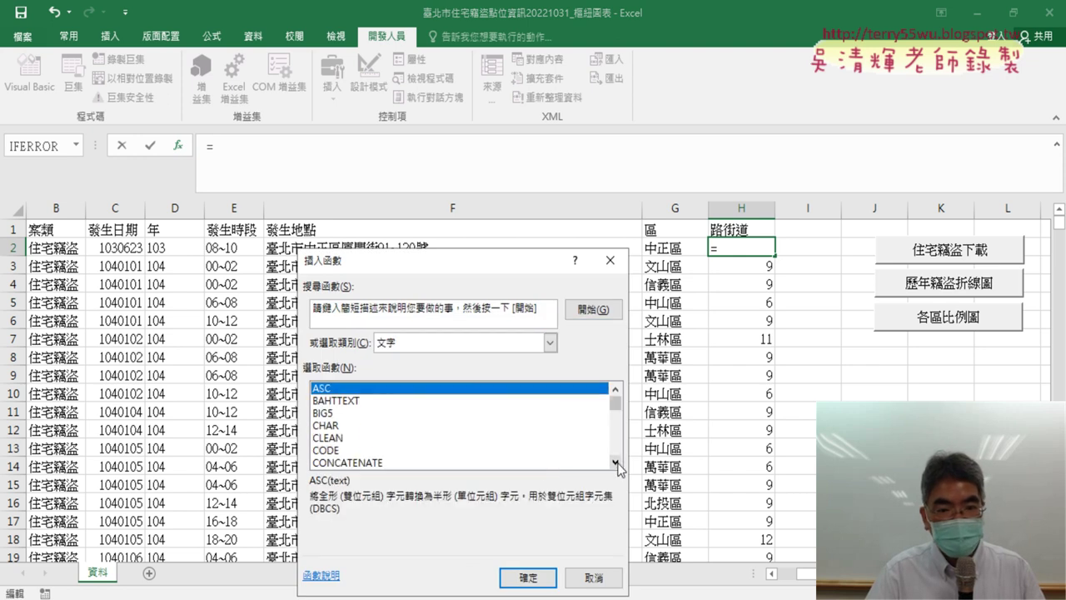
scroll(618, 468, down, 1)
scroll(618, 468, down, 1)
scroll(619, 469, down, 1)
scroll(621, 470, down, 1)
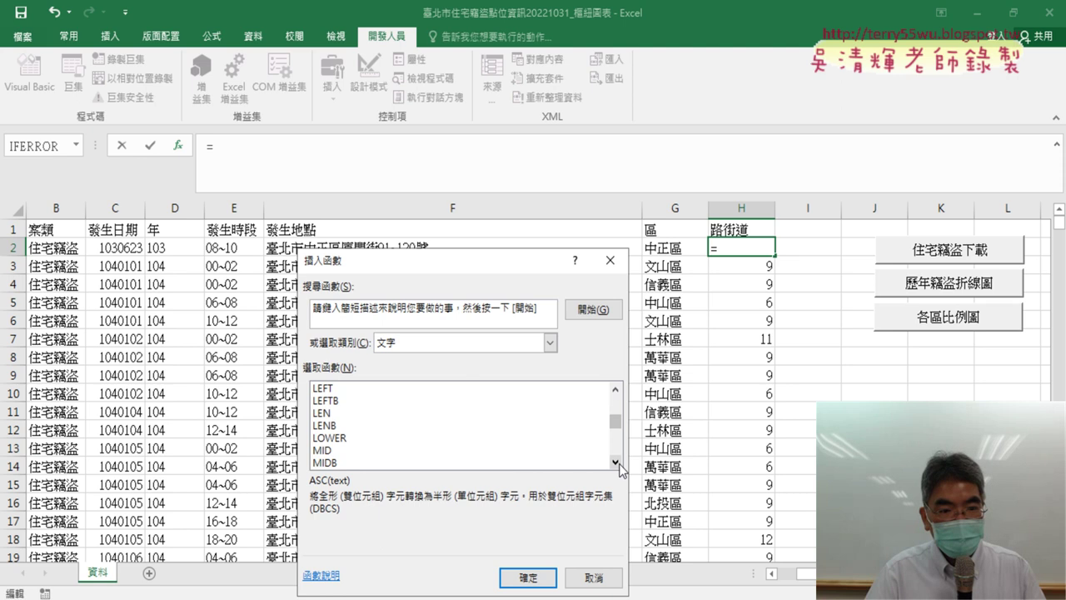
scroll(621, 470, down, 1)
double_click(385, 437)
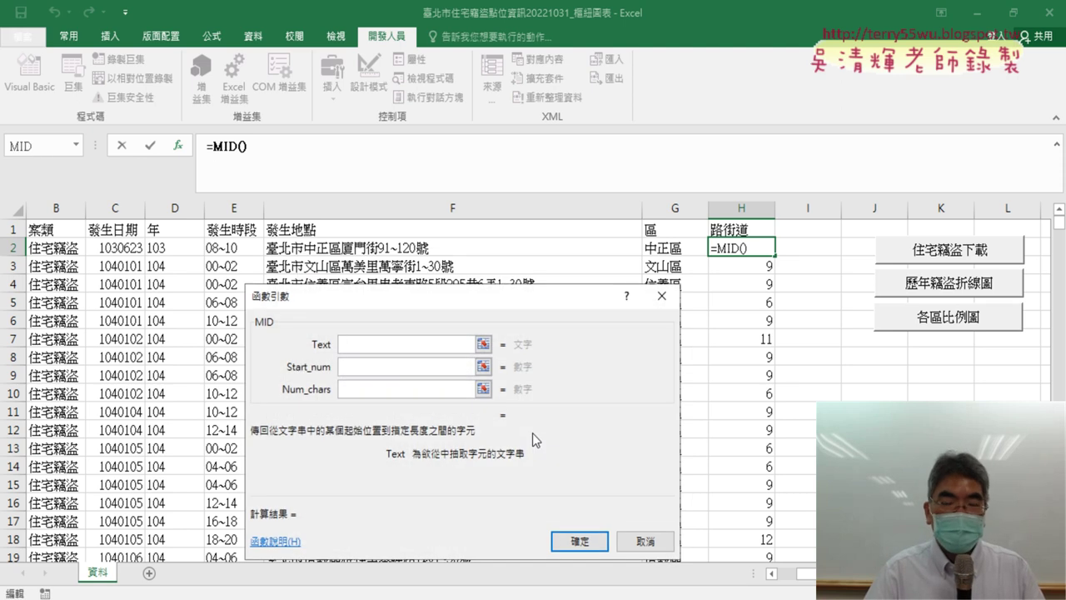
- Set MID's Text to F2 and Start_num to the pasted nested IFERROR position +1
click(483, 247)
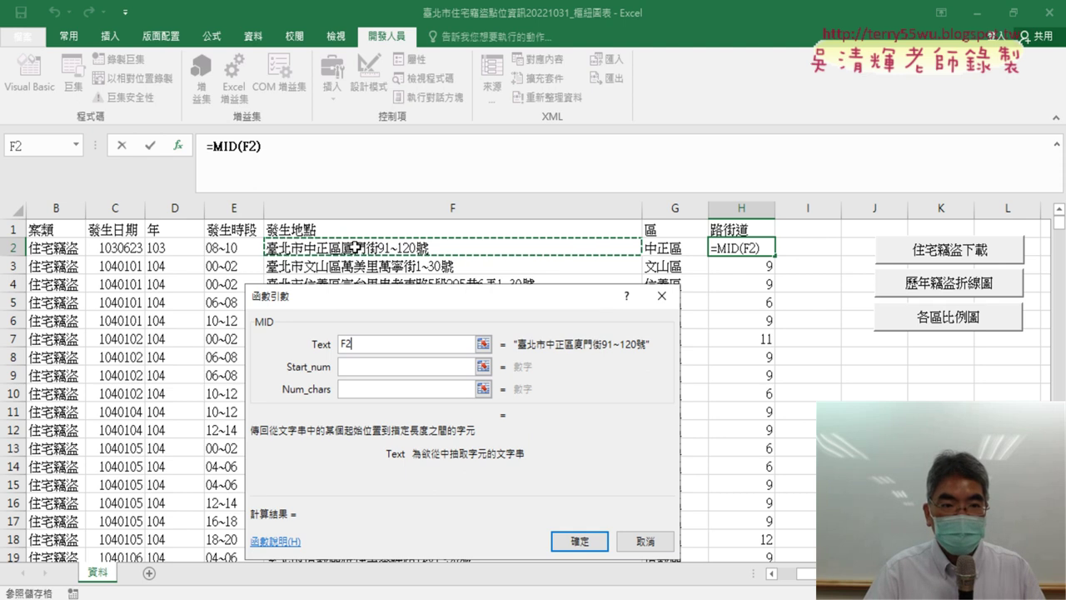
click(360, 367)
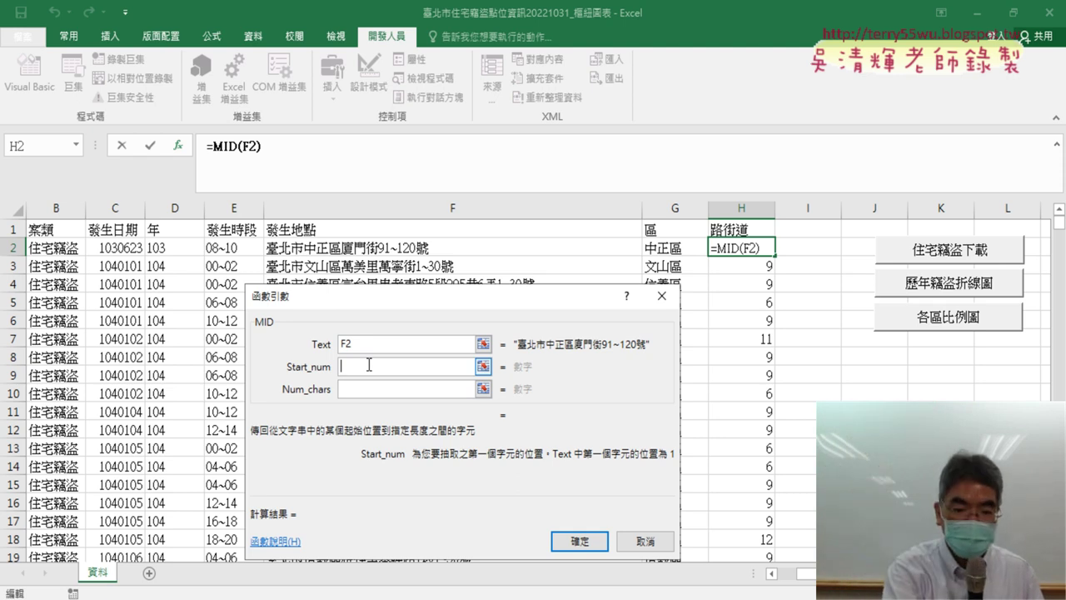
key(ctrl+v)
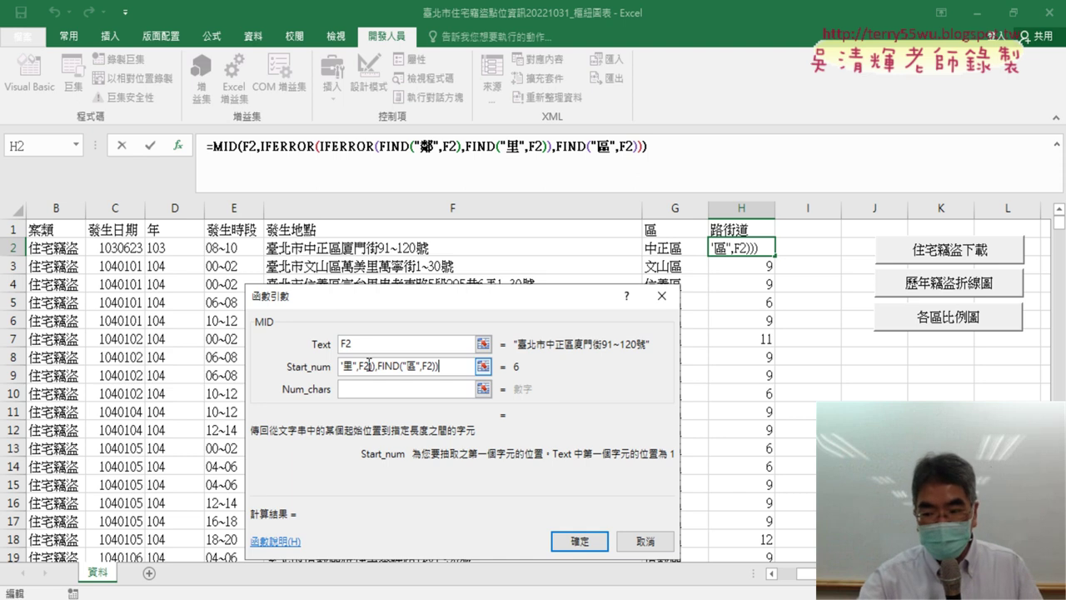
text(+1)
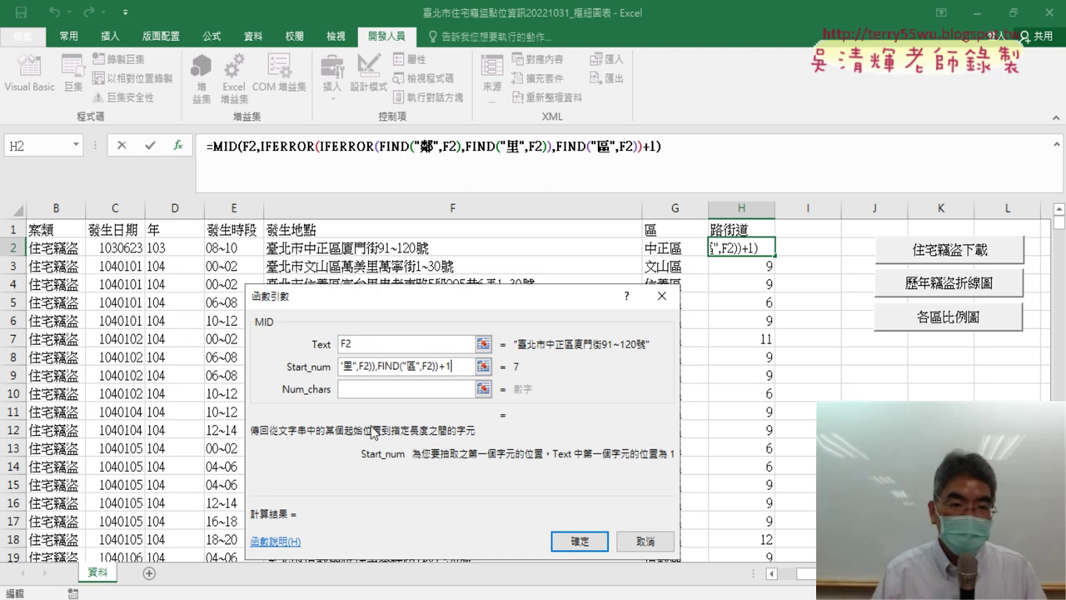
- Try 3 as MID's Num_chars, then delete it, leaving the length blank
click(399, 390)
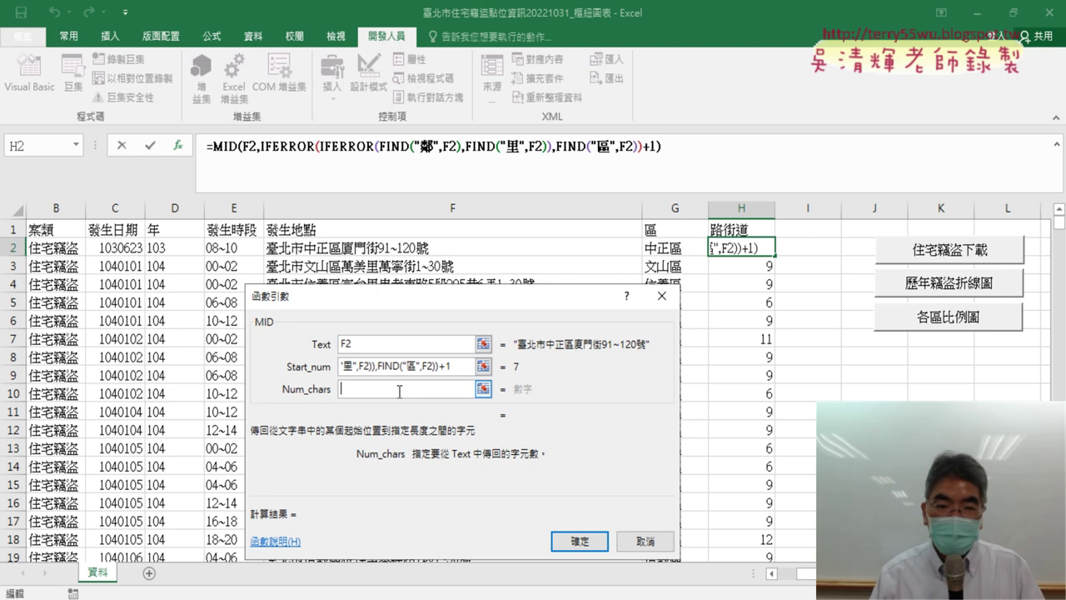
text(3)
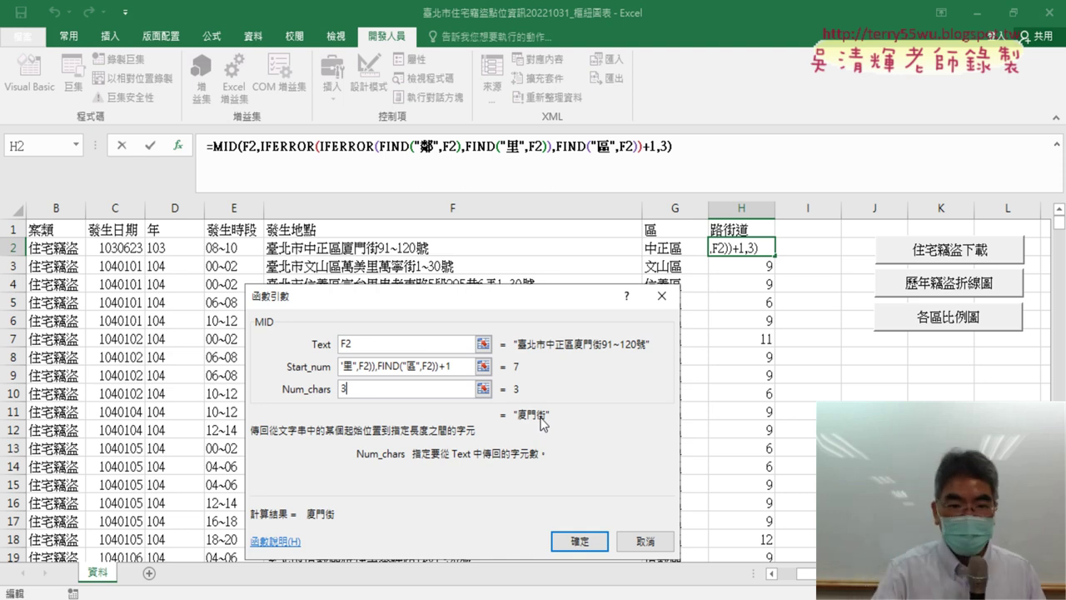
key(BackSpace)
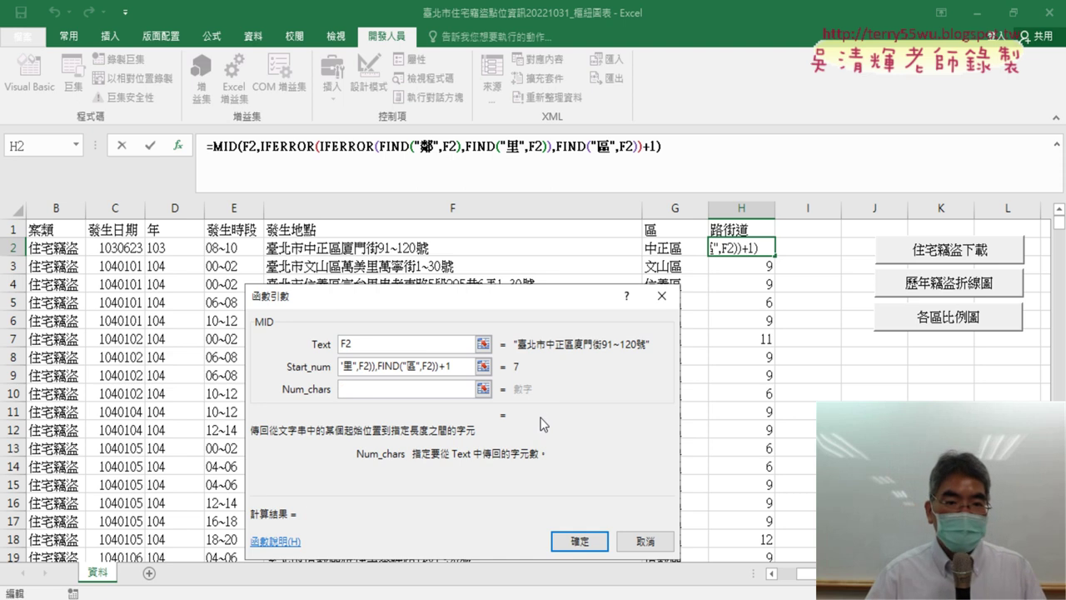
- Paste the IFERROR lookup into MID's length argument and change its first FIND from 鄰 to 路
right_click(364, 389)
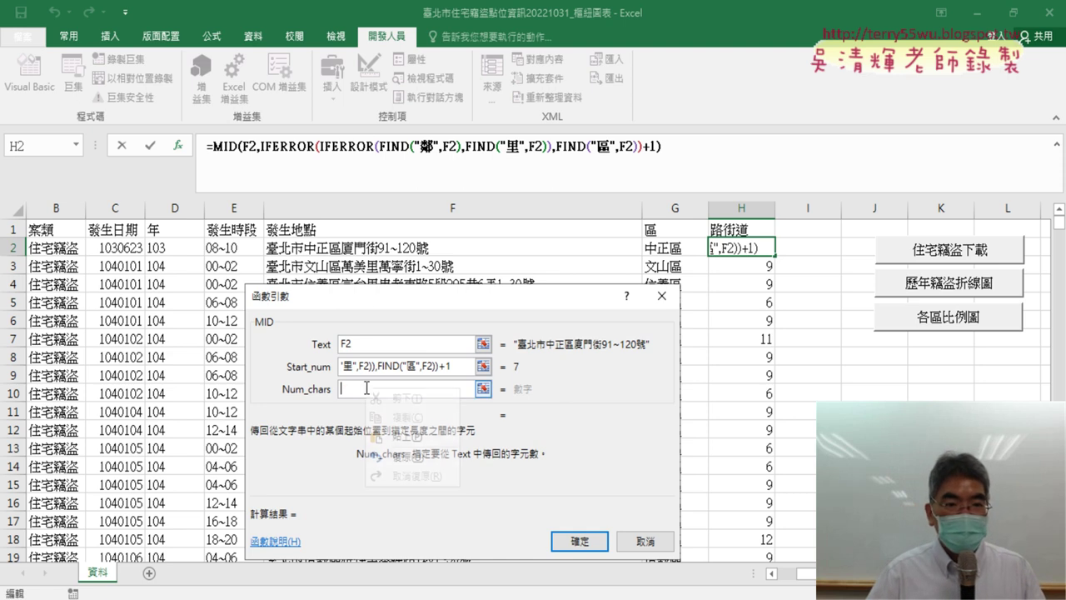
click(408, 436)
drag(441, 388, 340, 381)
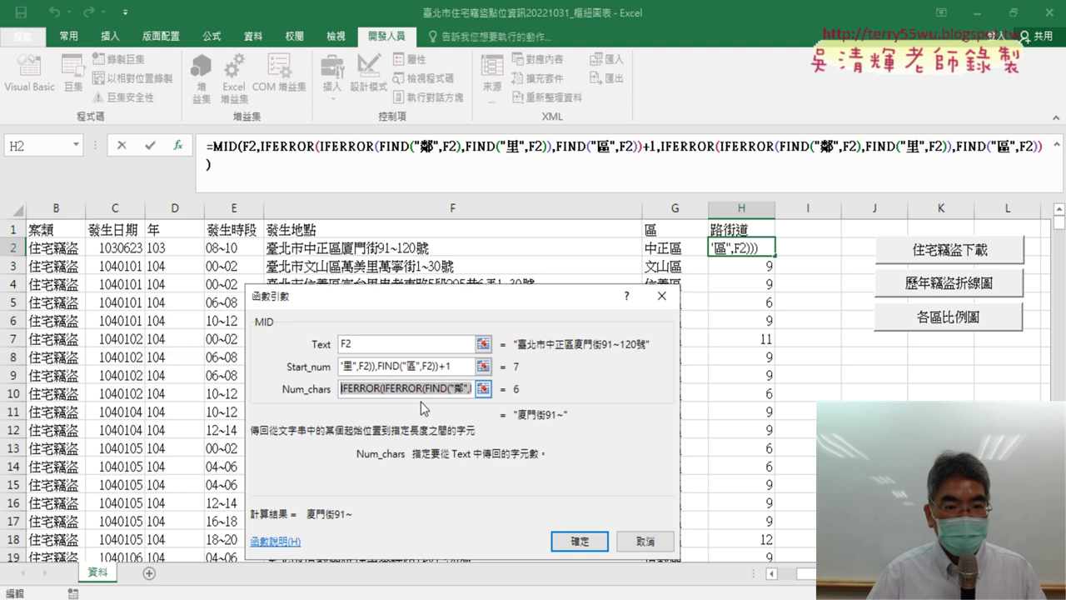
click(457, 388)
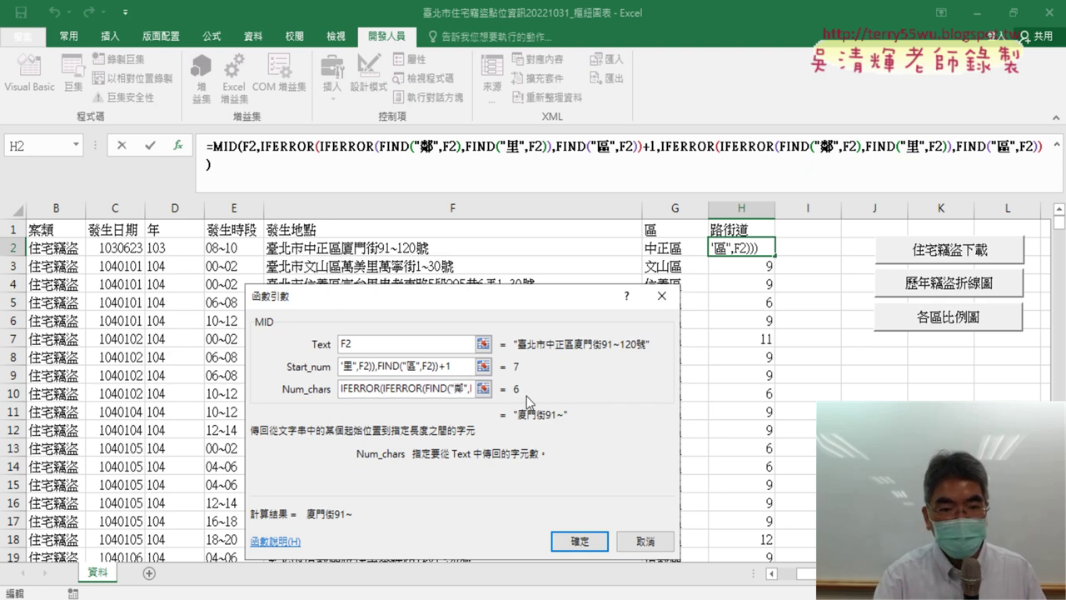
key(Delete)
text(ㄌ)
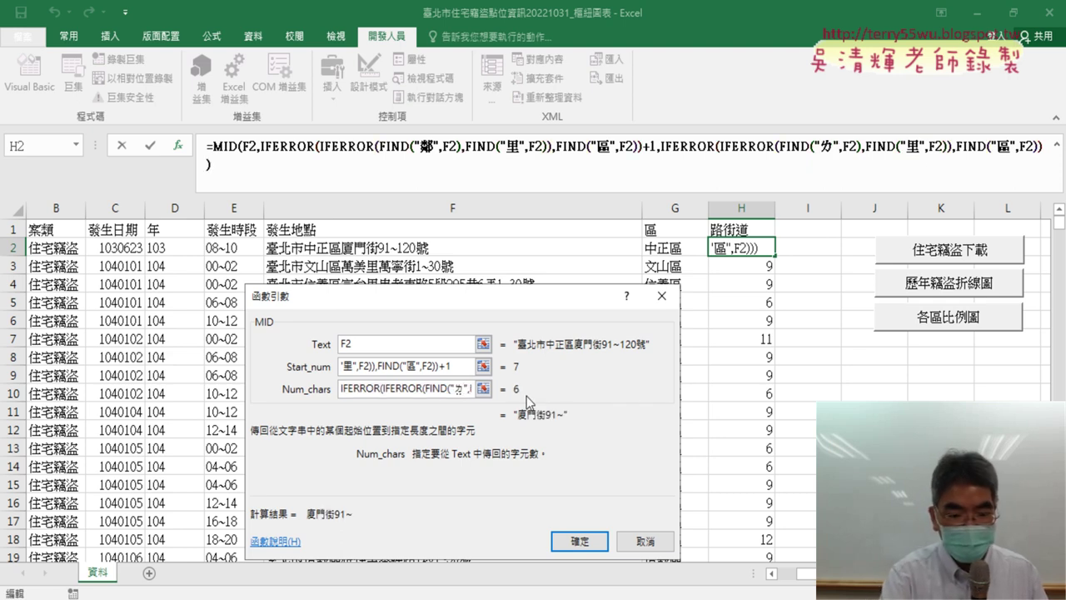
text(路)
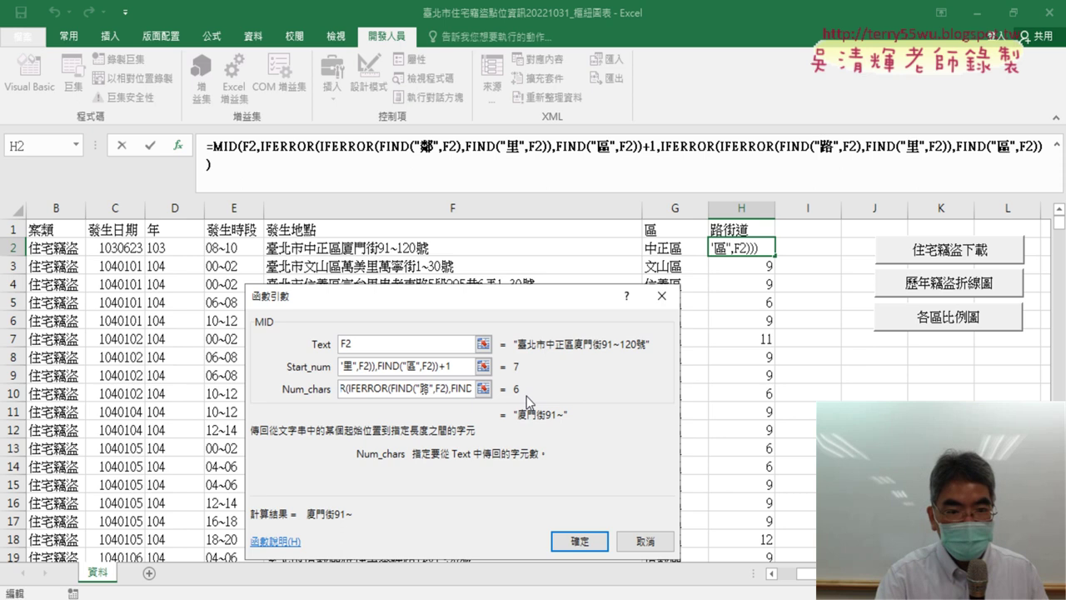
- Change the second FIND's search character from 里 to 街
key(Right)
key(Right)
key(Right)
key(Right)
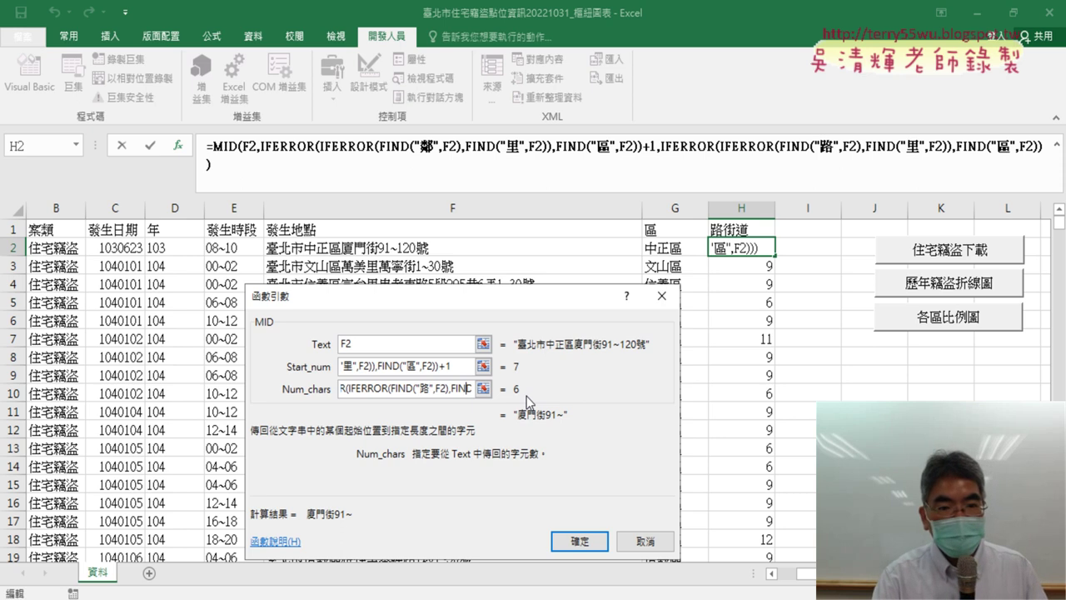
key(Right)
key(Right)
key(Right)
key(Delete)
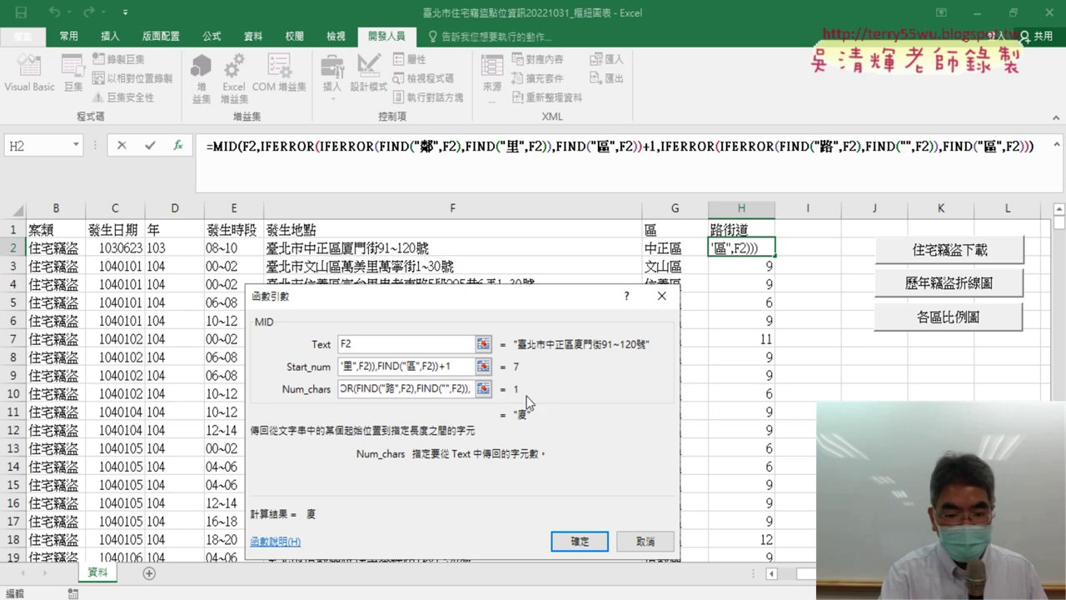
text(ㄐㄧㄝ)
key(space)
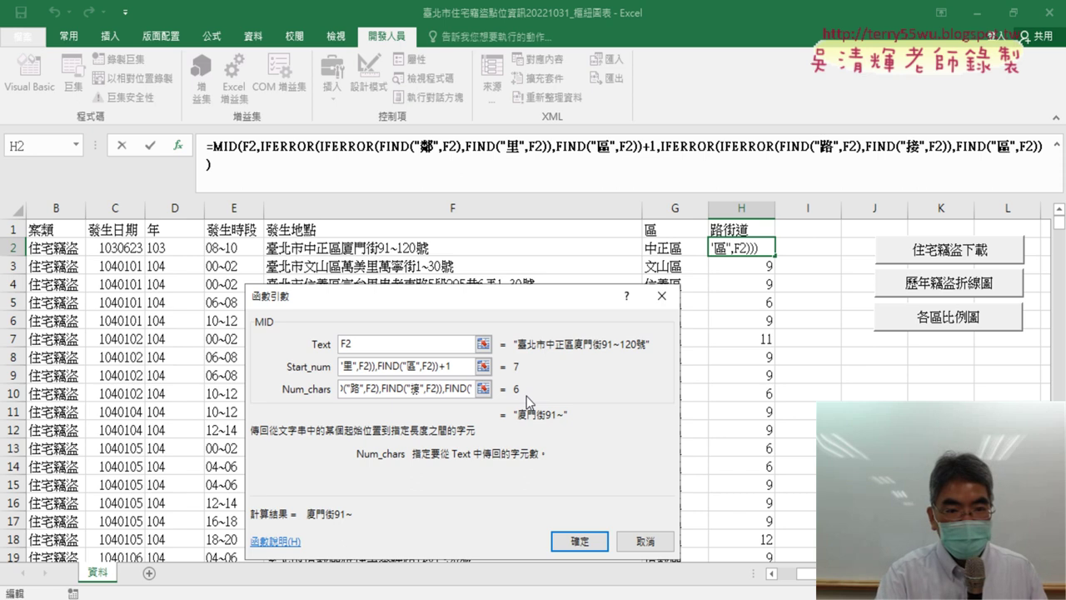
key(Down)
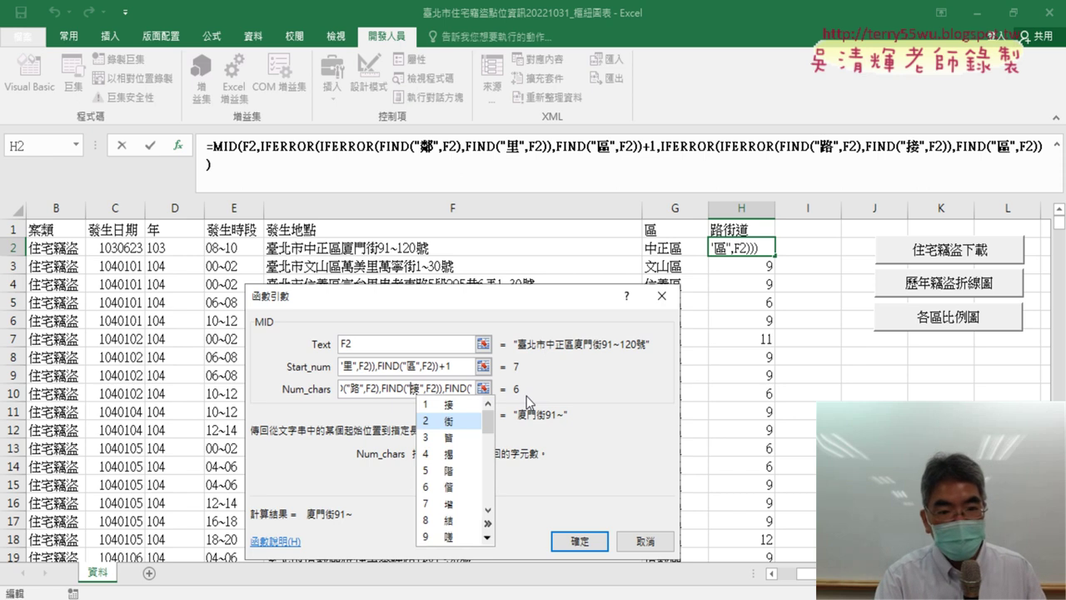
key(Return)
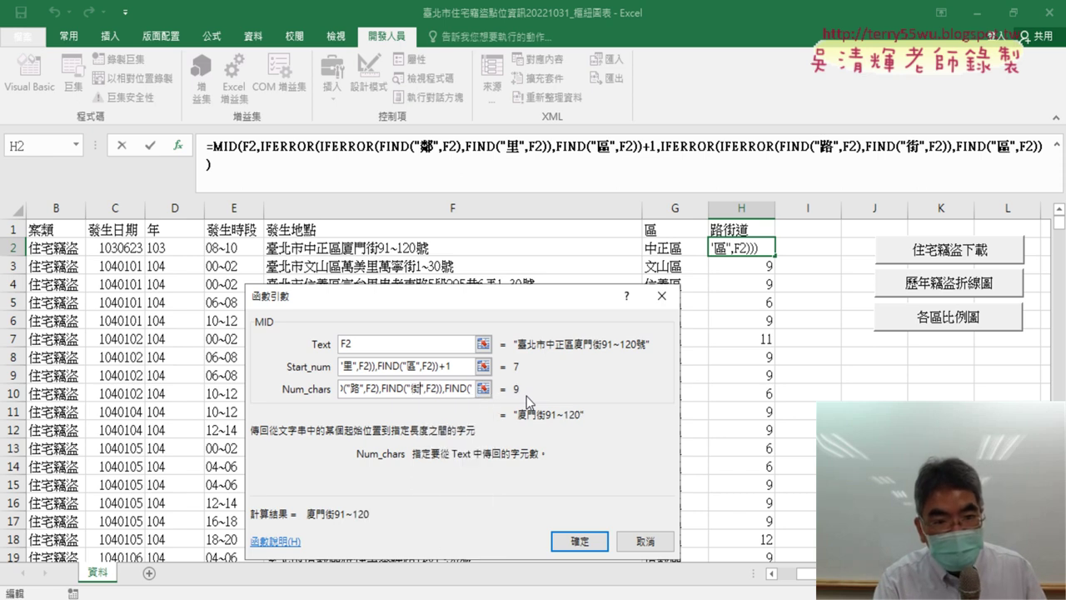
- Change the third FIND's search character from 區 to 道, giving a length of 9
key(Right)
key(Right)
key(Right)
key(Right)
key(Right)
key(Right)
key(Right)
key(Right)
key(Right)
key(Right)
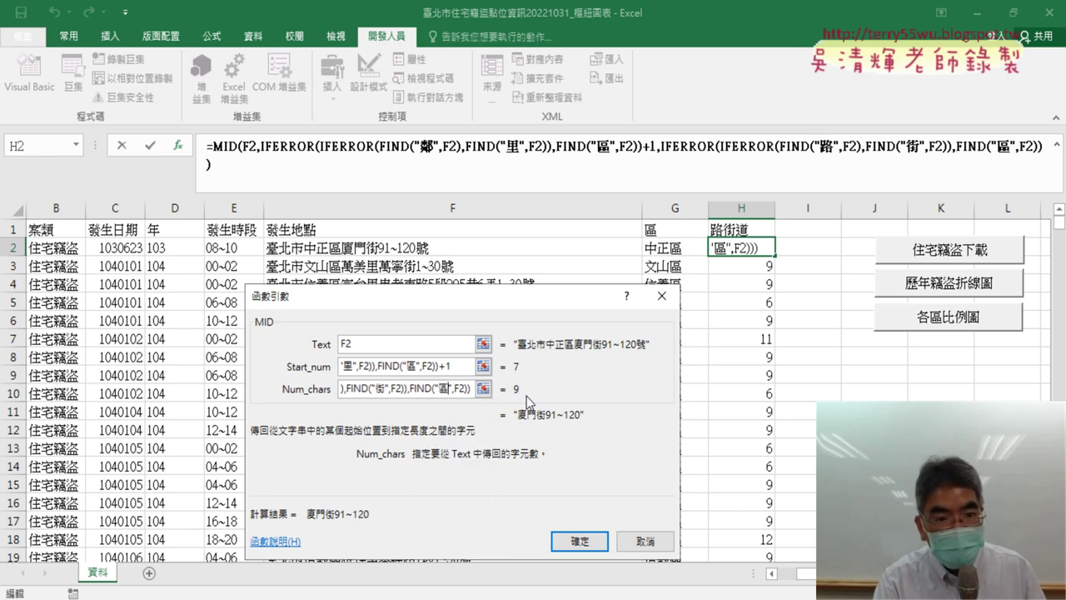
key(BackSpace)
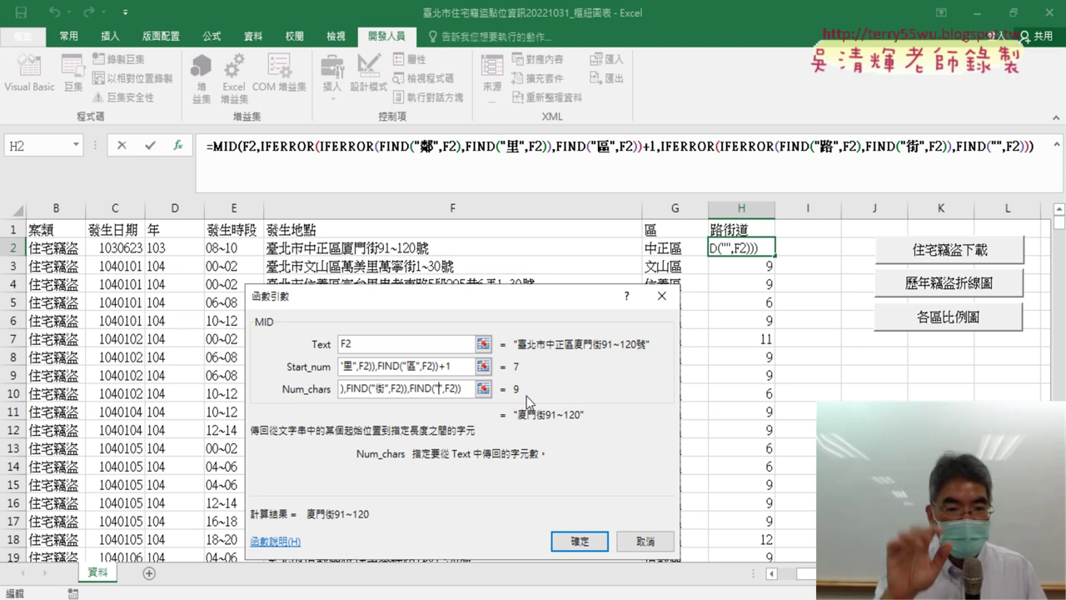
text(ㄉㄠ)
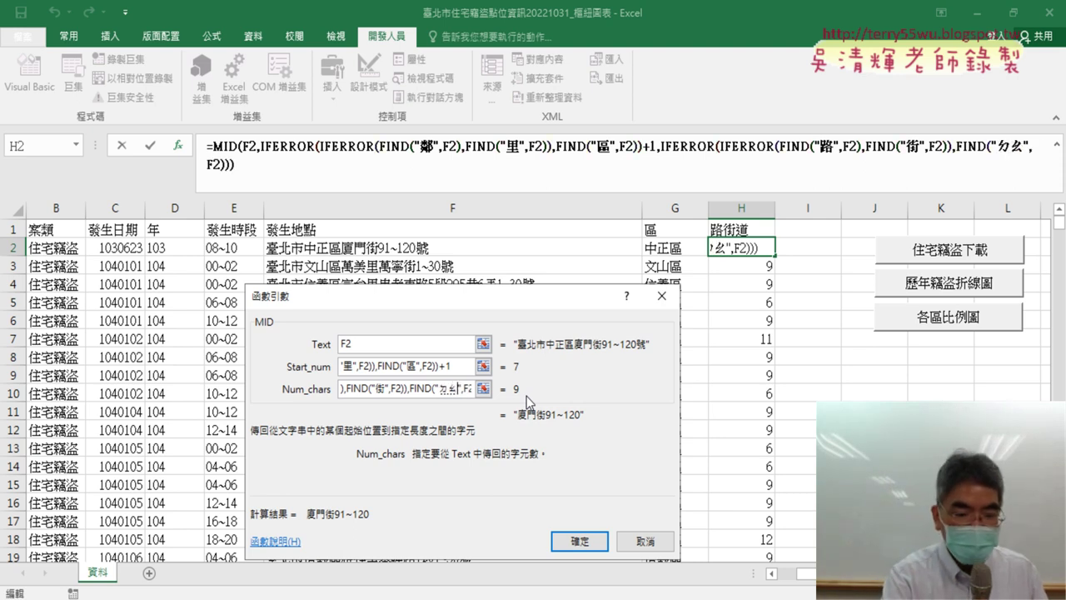
text(4)
key(Down)
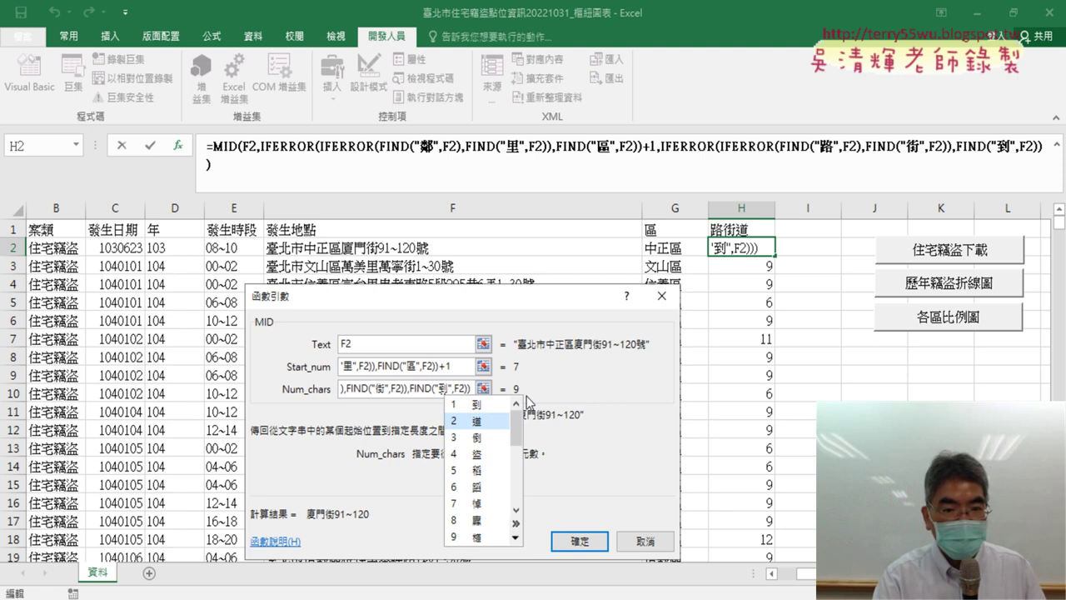
key(Return)
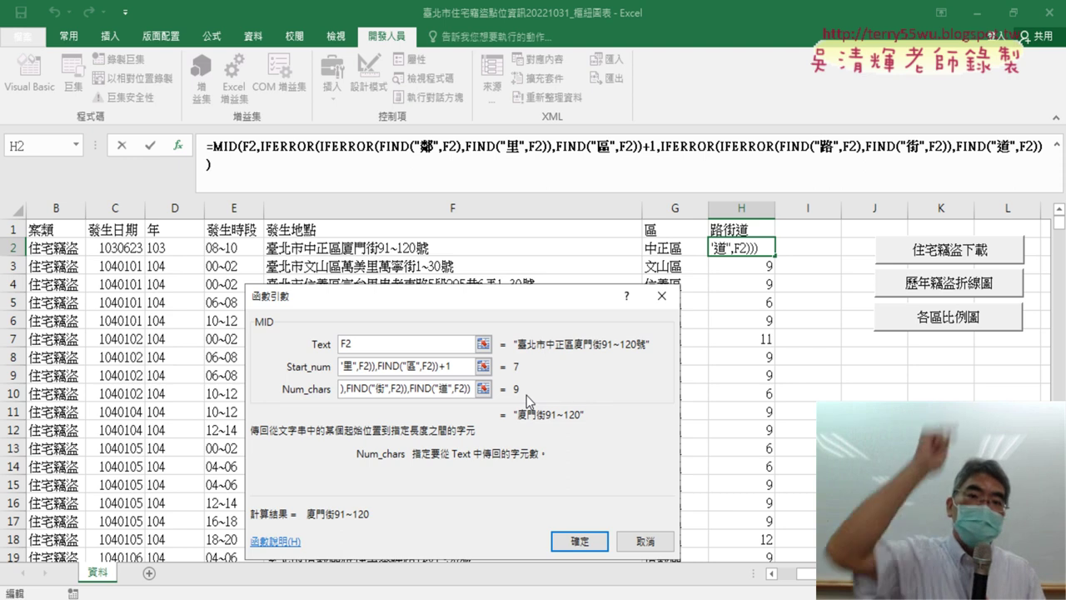
key(End)
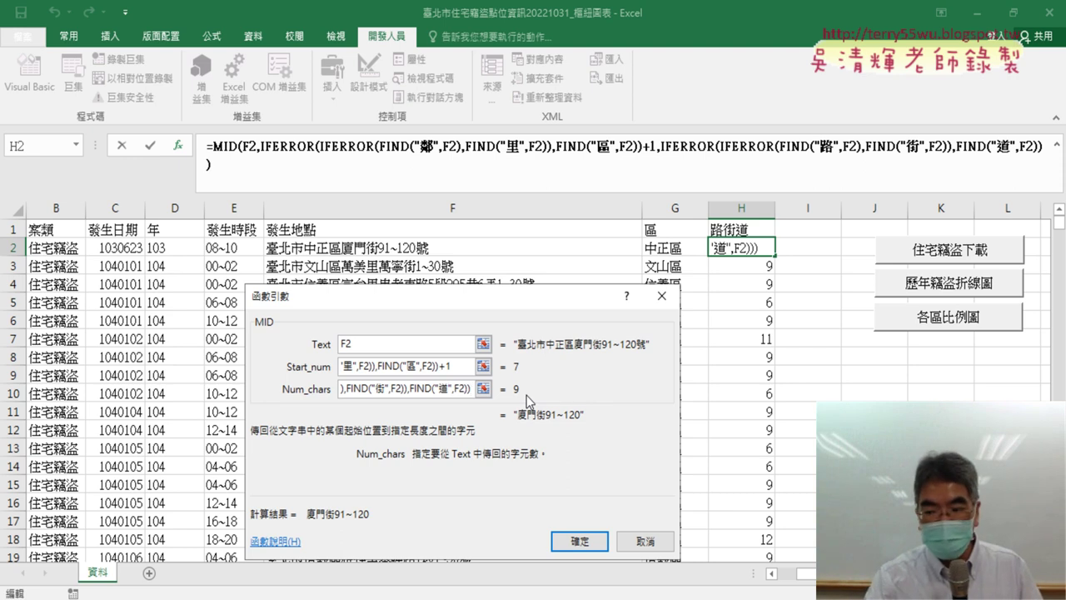
- Subtract the 鄰/里/區 position from the length and confirm, so H2 shows 廈門街
text(-)
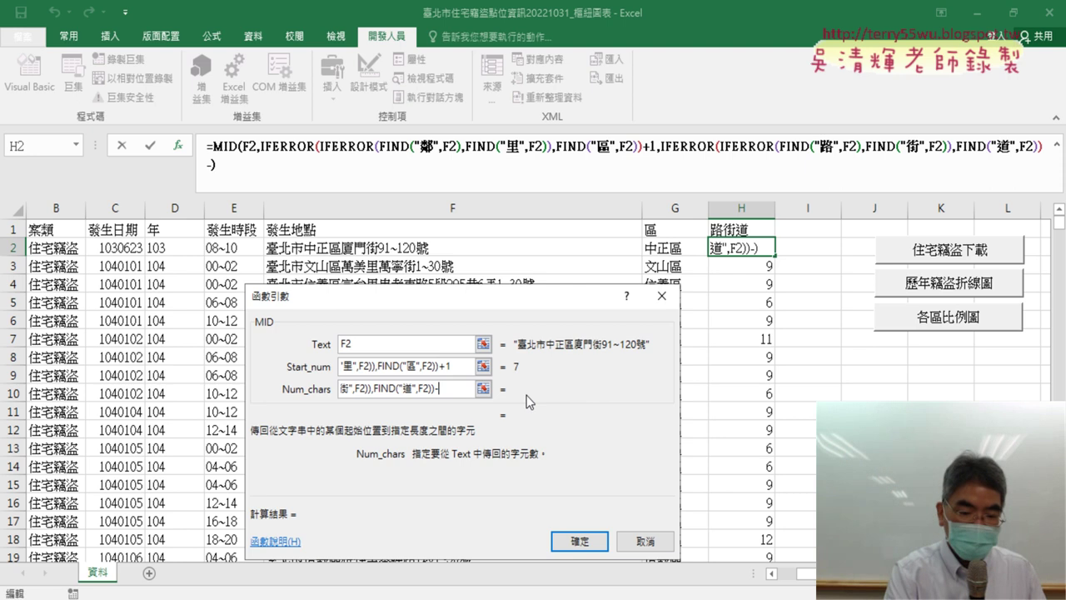
text(IFERROR(IFERROR(FIND("鄰",F2),FIND("里",F2)),FIND("區",F2)))
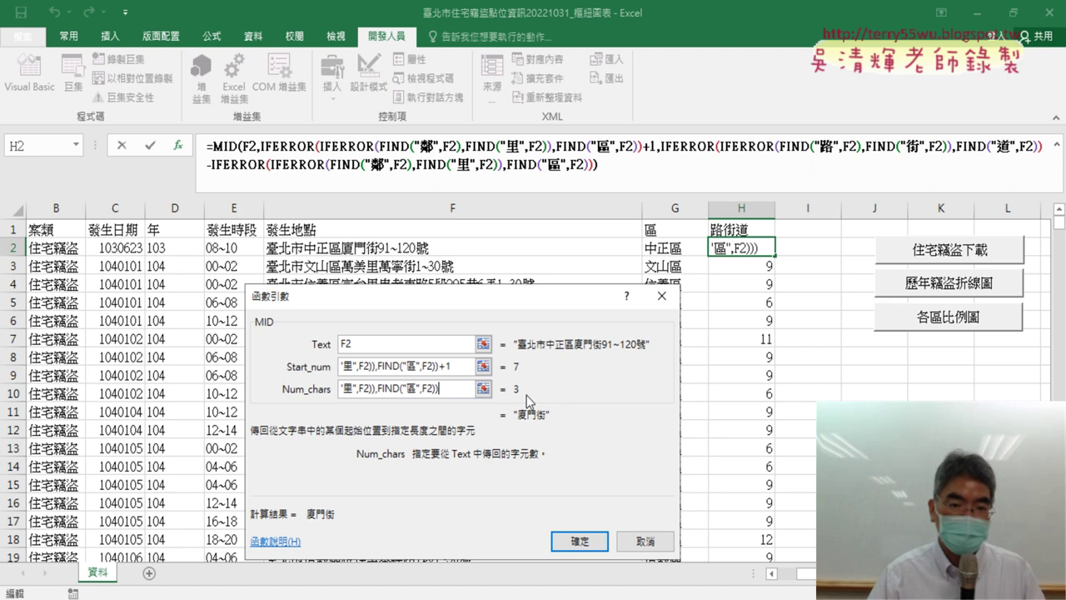
click(581, 543)
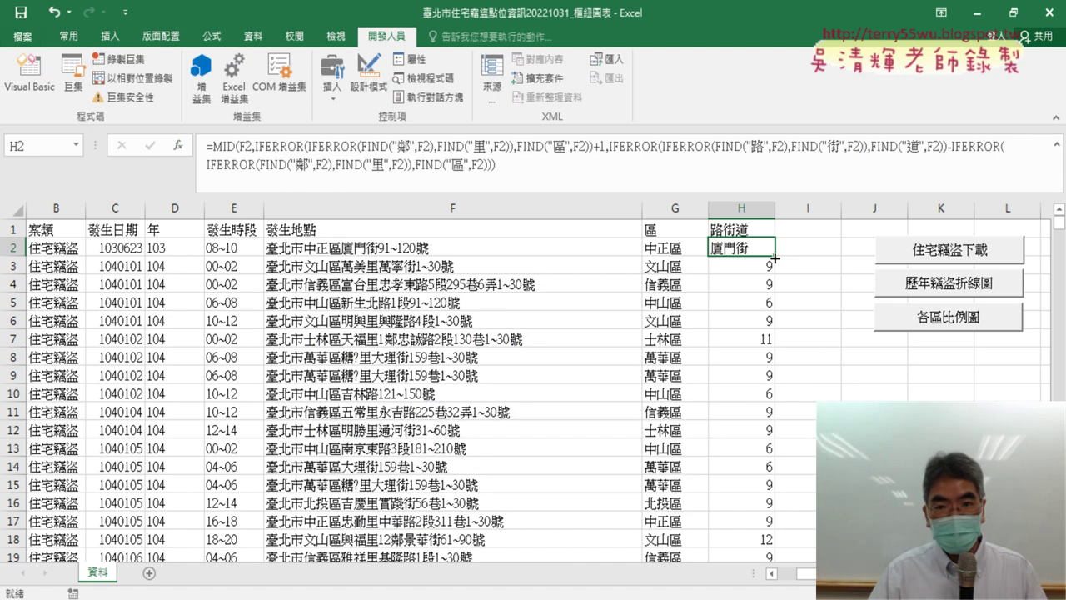
- Fill H2's formula down column H and check the references in H4 and H2
double_click(775, 258)
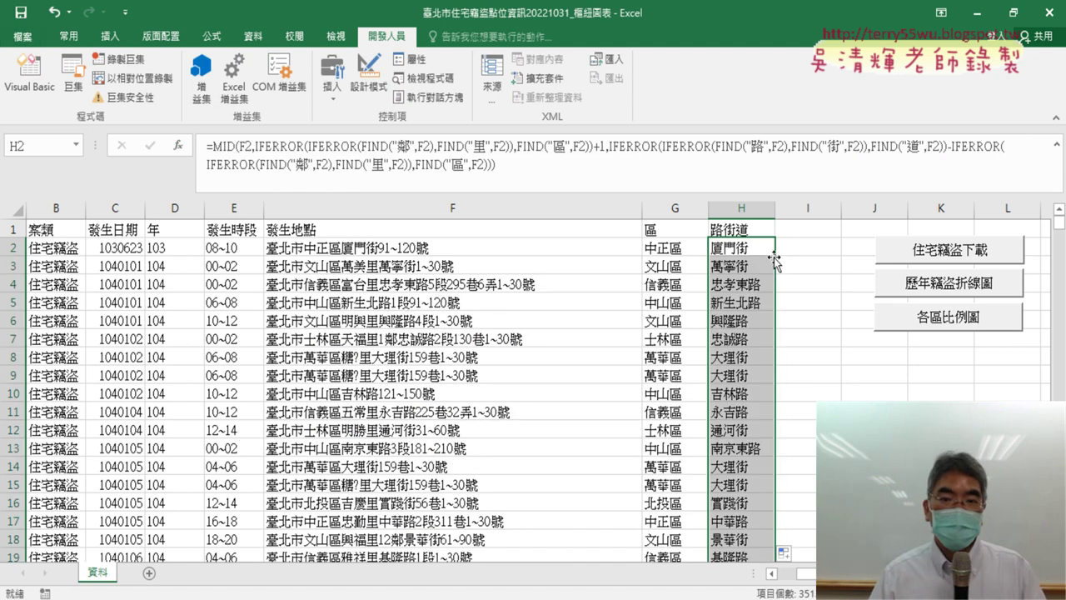
click(744, 252)
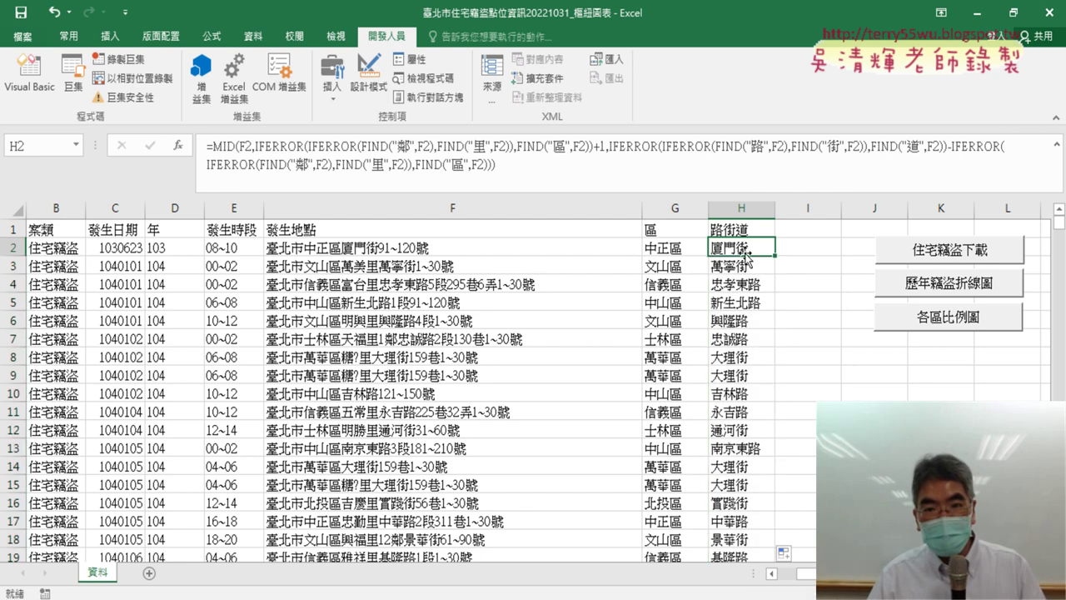
click(742, 284)
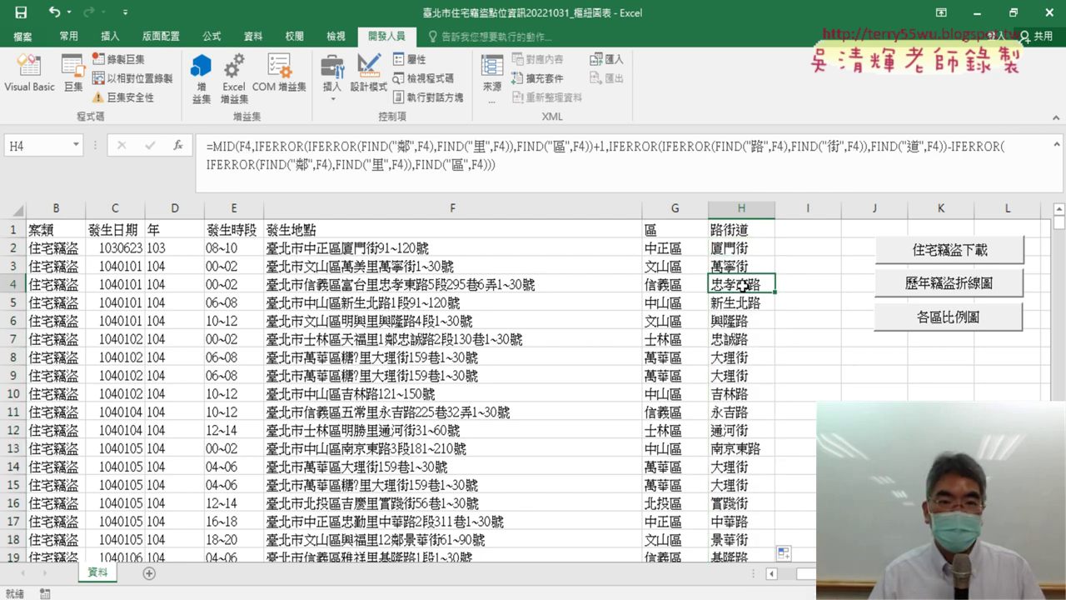
click(740, 250)
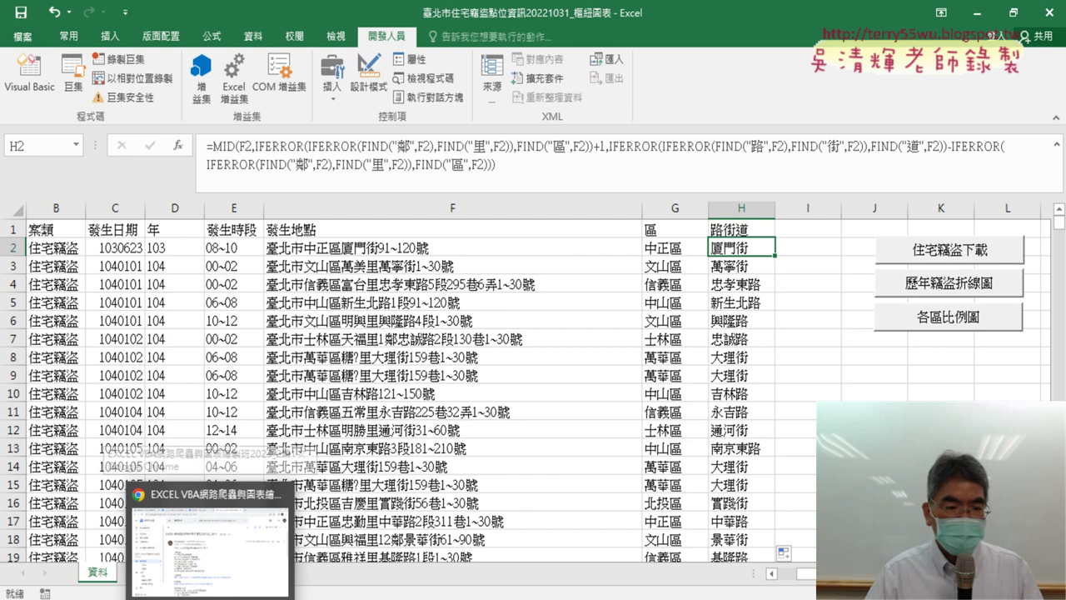
- Bring up the Google Docs course notes at the 取得路街道結果 MID formula section
click(208, 533)
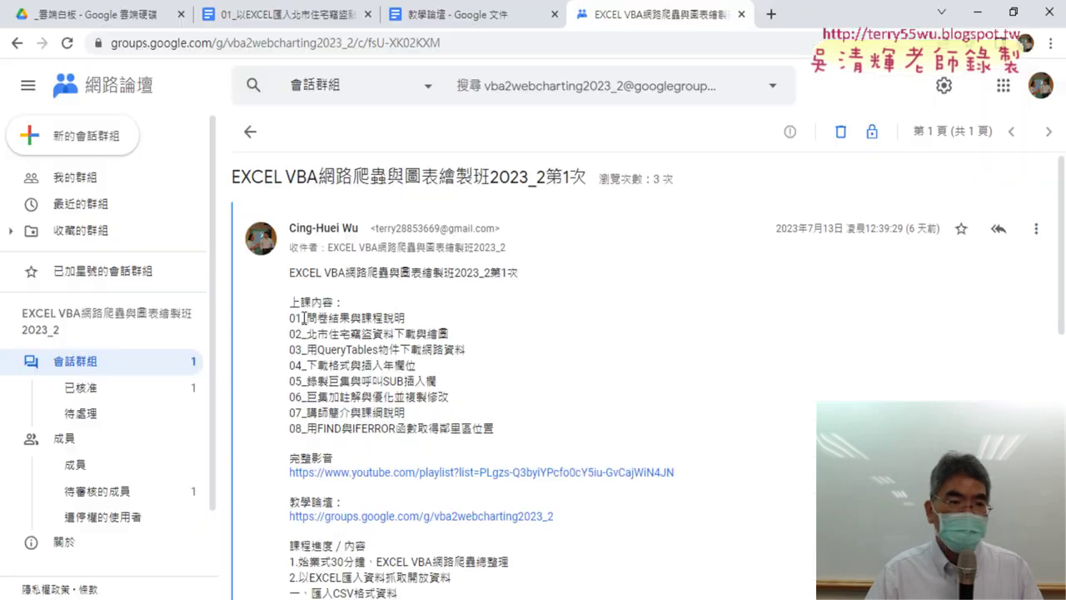
click(329, 15)
scroll(583, 375, up, 2)
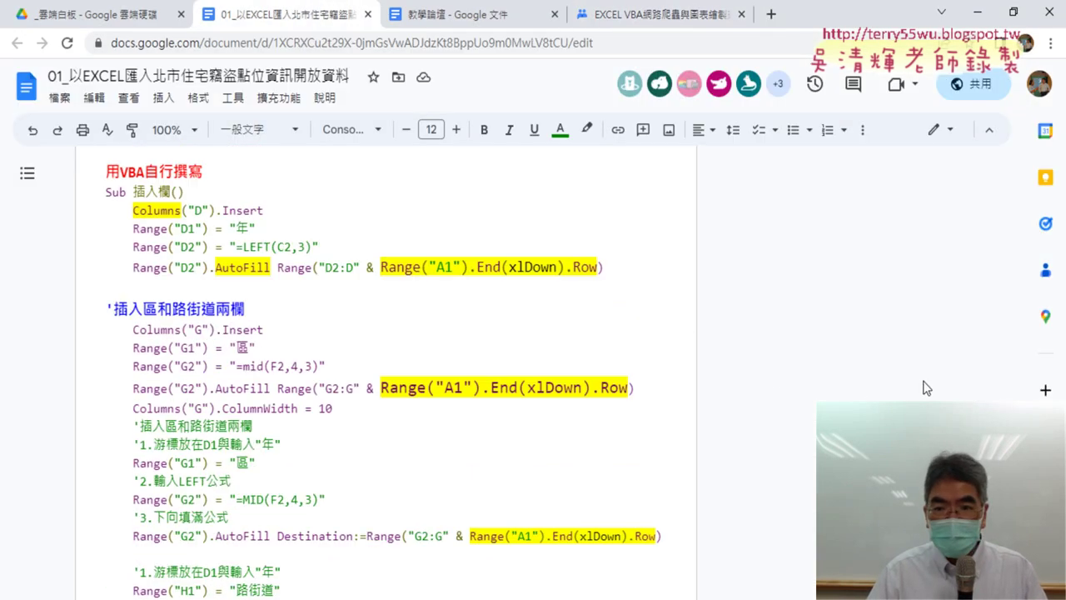
scroll(583, 375, up, 5)
scroll(923, 388, up, 5)
scroll(923, 387, up, 5)
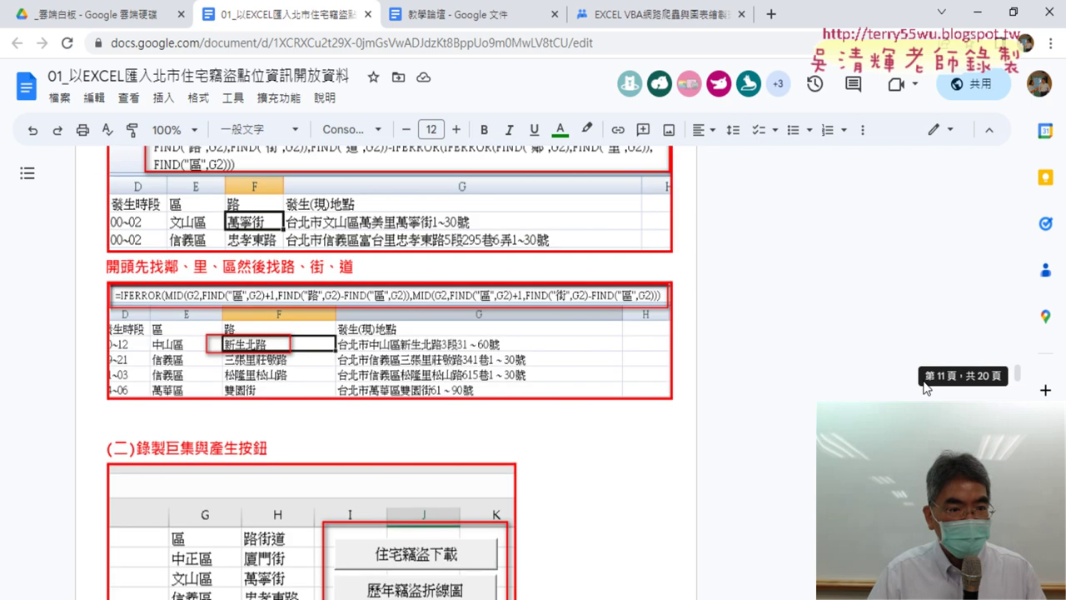
scroll(923, 387, up, 5)
scroll(925, 387, down, 2)
scroll(924, 387, up, 1)
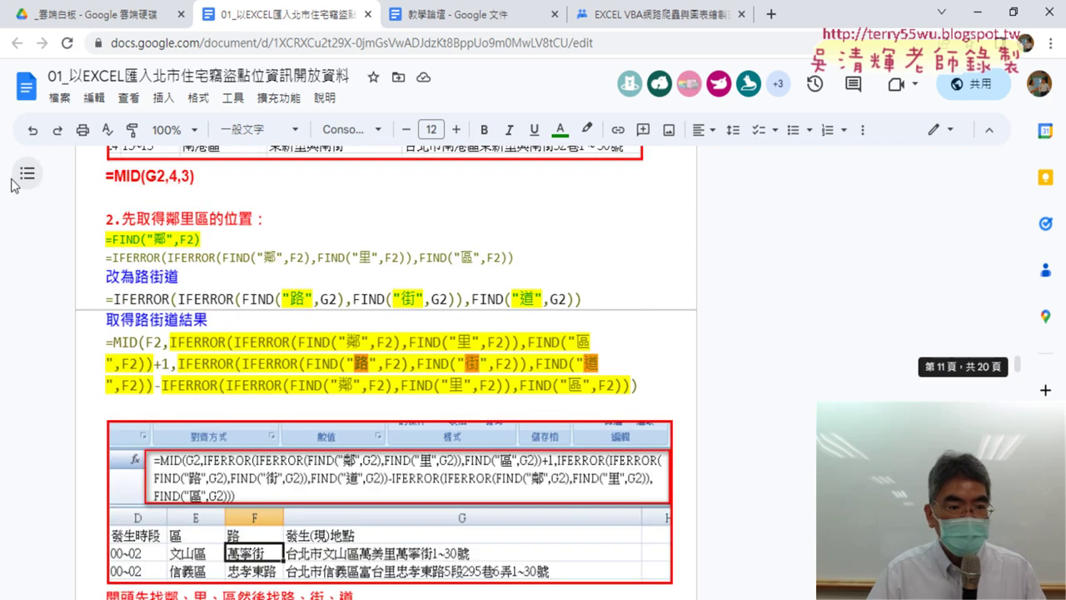